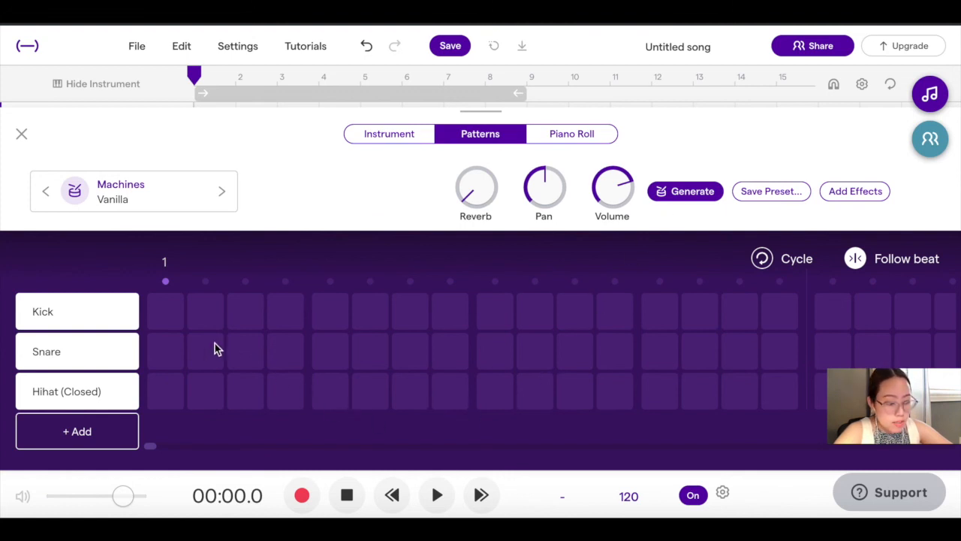
Program kicks on beats 1, 5, 13 and 15 and closed hi-hats on 7, 10 and 15, and play the pattern.
click(174, 321)
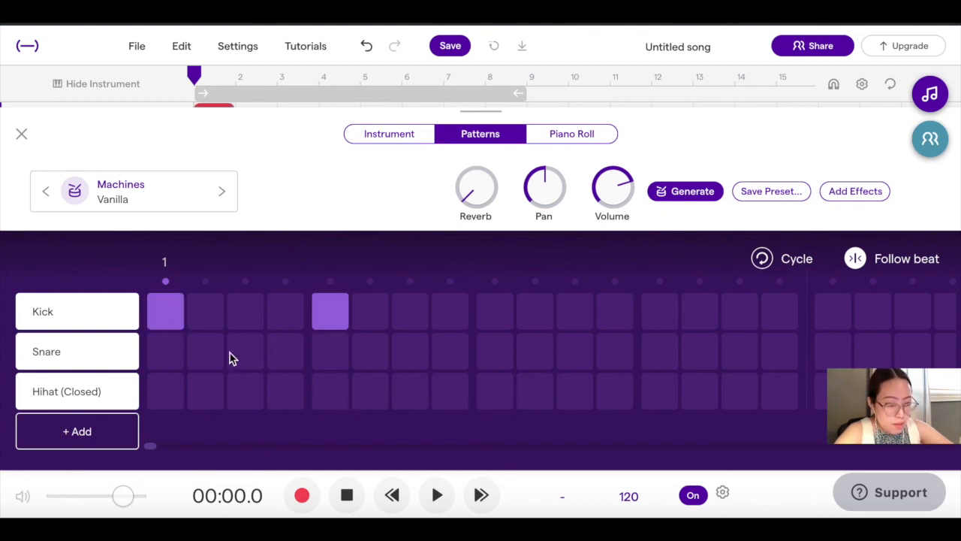
click(397, 398)
click(550, 406)
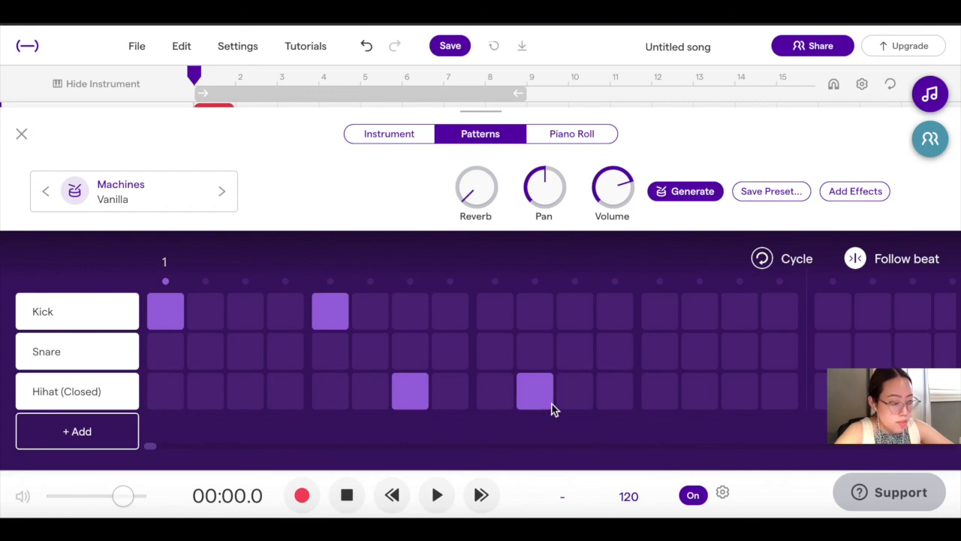
click(664, 314)
click(739, 314)
click(739, 391)
click(437, 495)
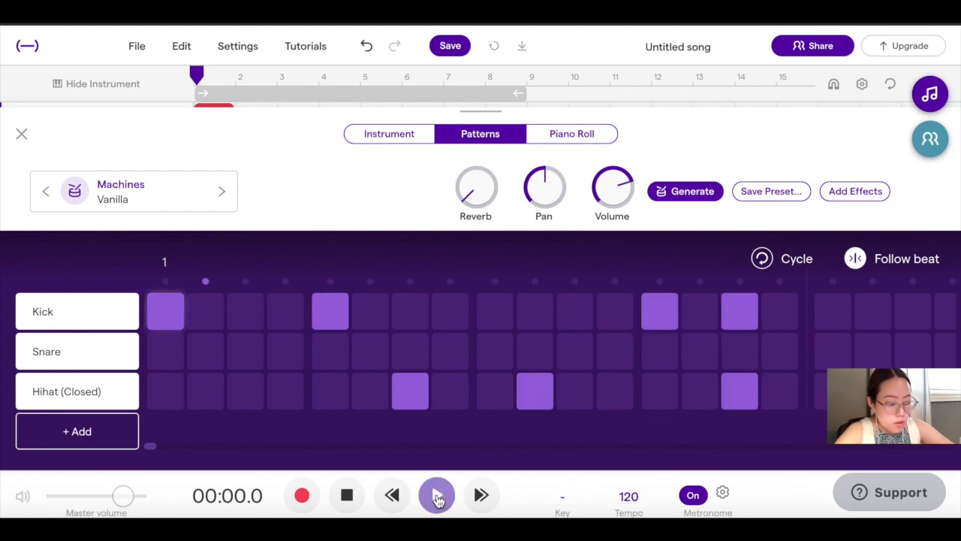
click(437, 495)
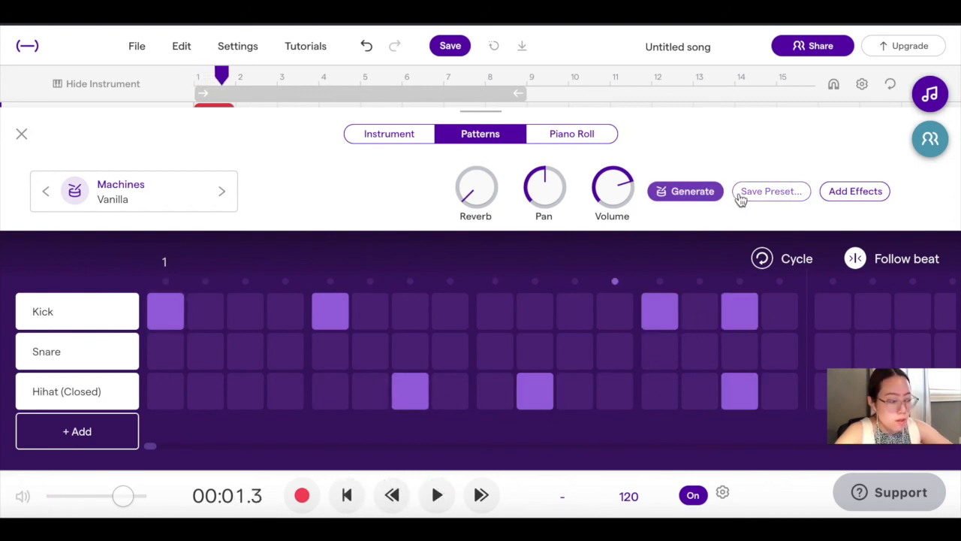
Generate a drum pattern automatically, play it back in a loop, and generate another variation.
click(692, 192)
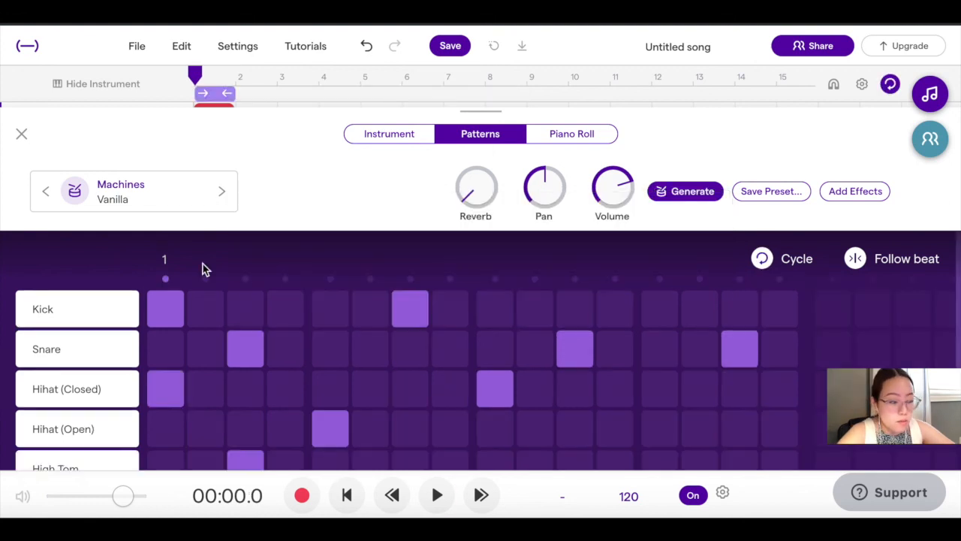
key(space)
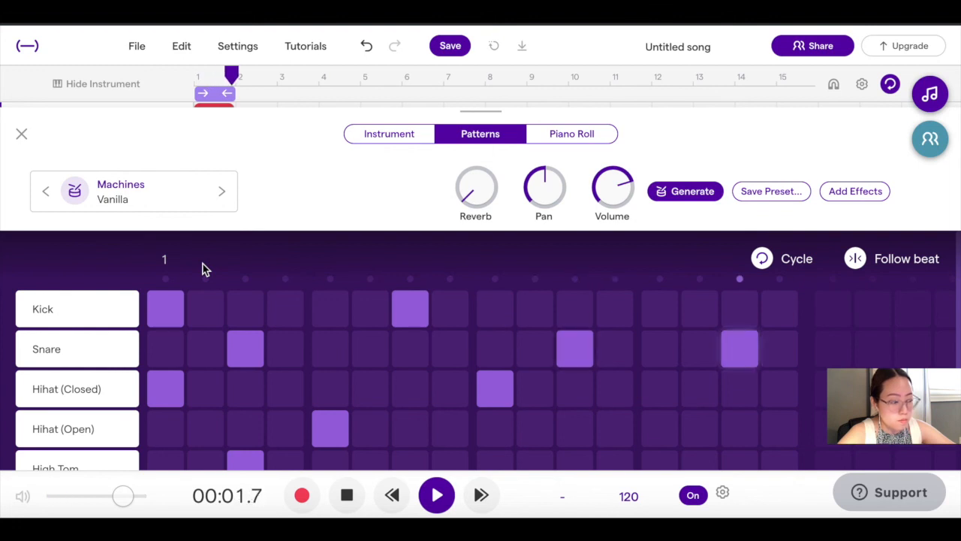
click(689, 193)
click(691, 192)
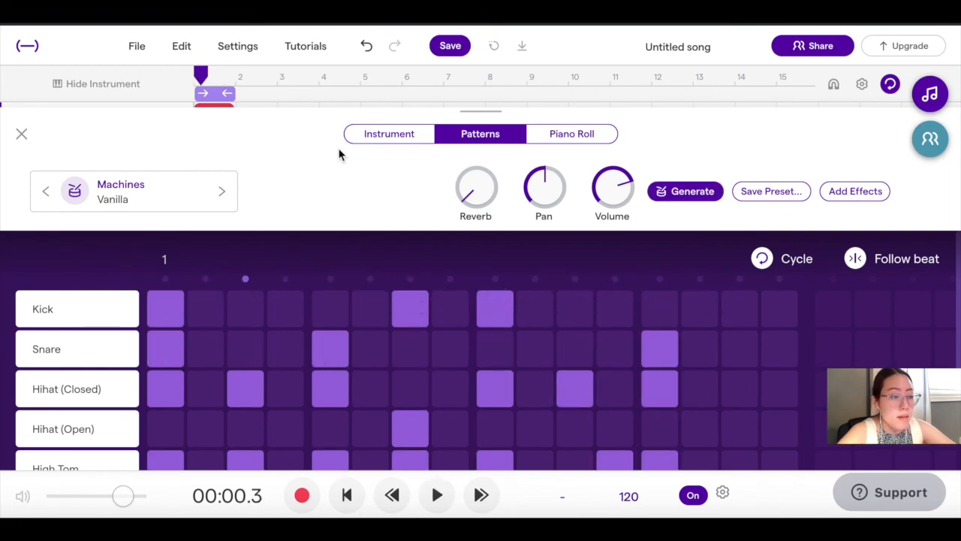
Show the Vanilla kit's playable drum pads and try out several sounds, including pads A, T and D.
click(419, 143)
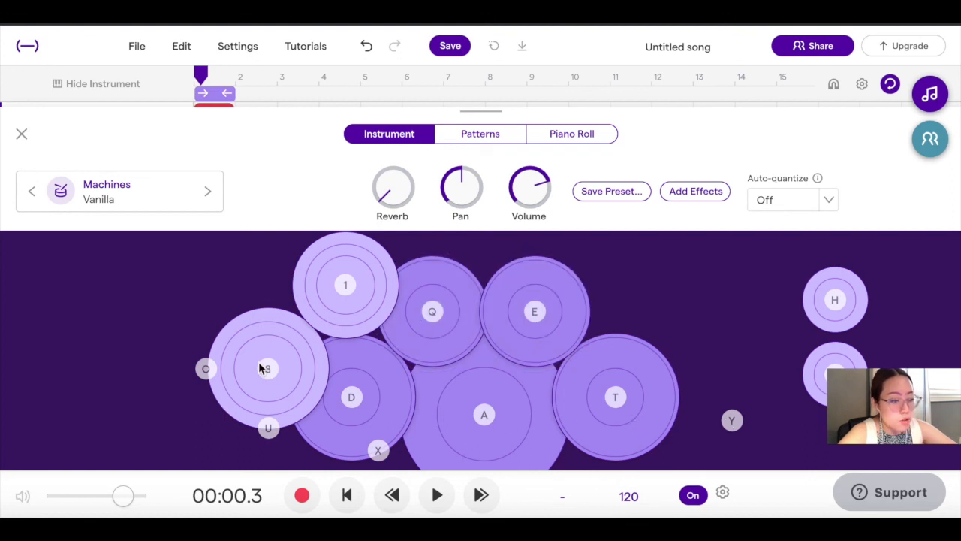
click(260, 395)
click(380, 277)
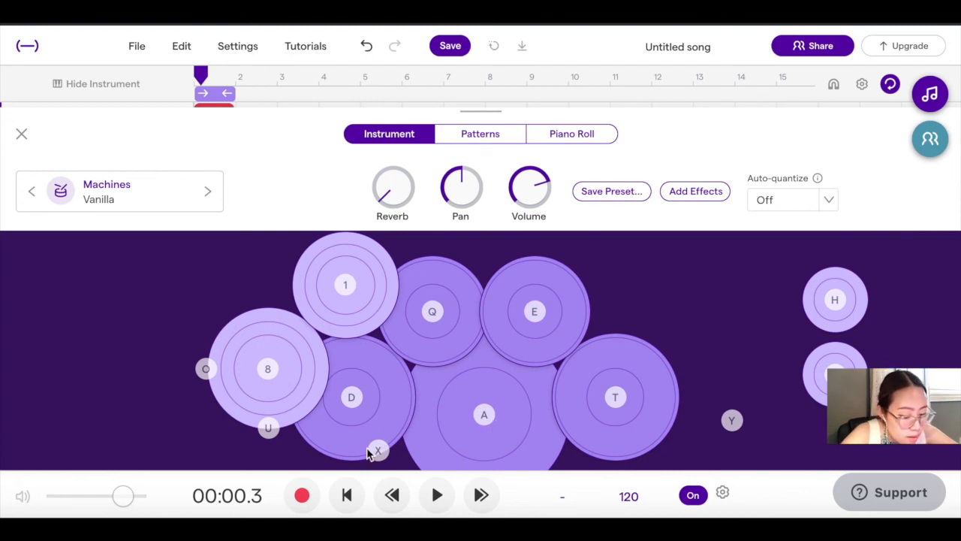
key(a)
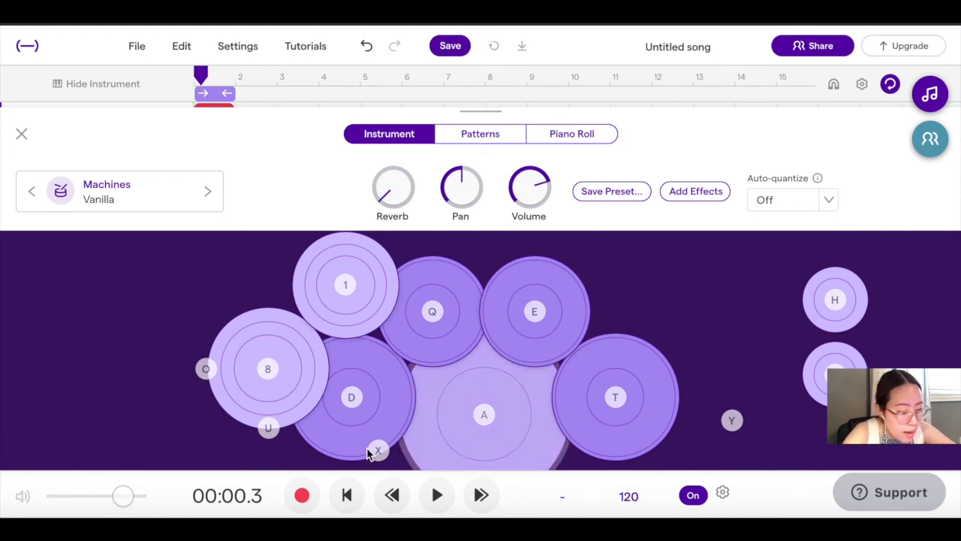
key(t)
key(d)
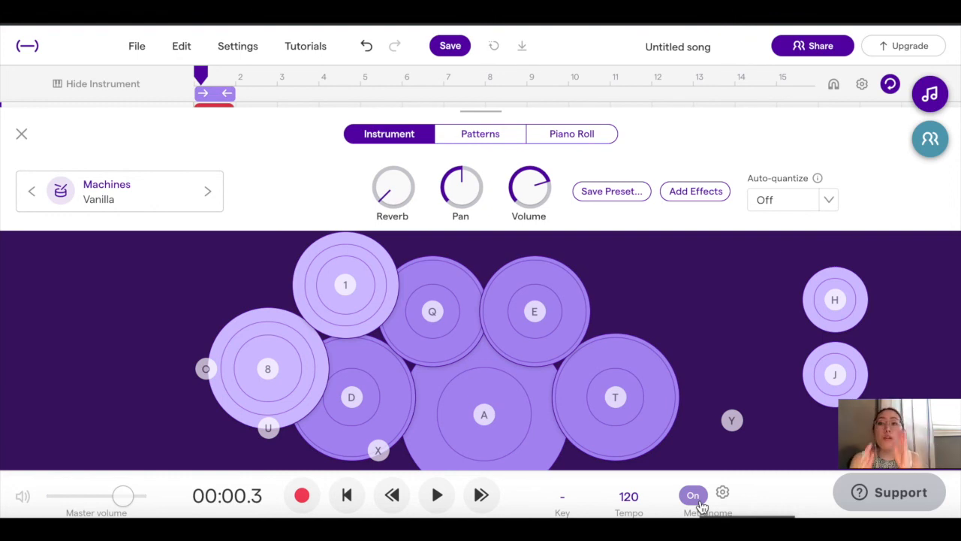
Set the song tempo to 100 BPM.
click(636, 499)
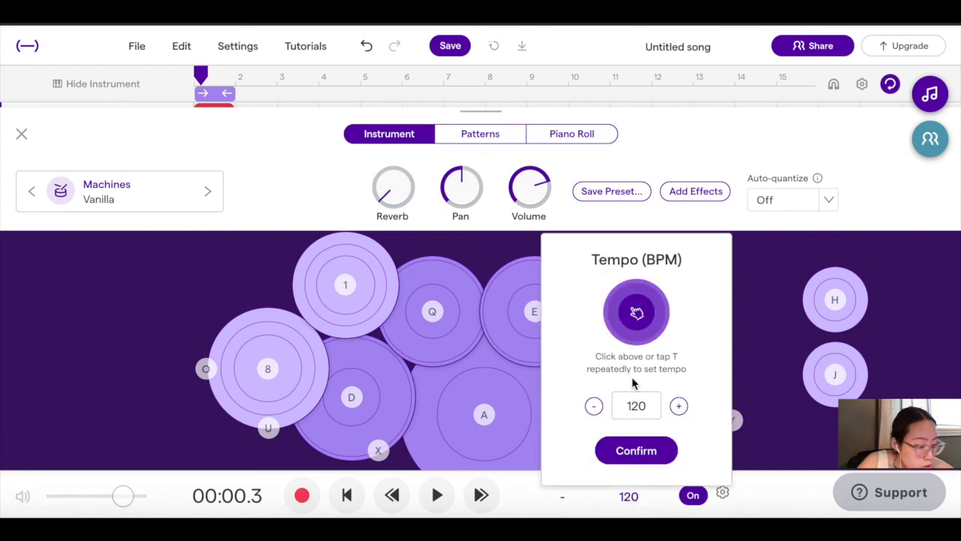
click(637, 506)
click(637, 506)
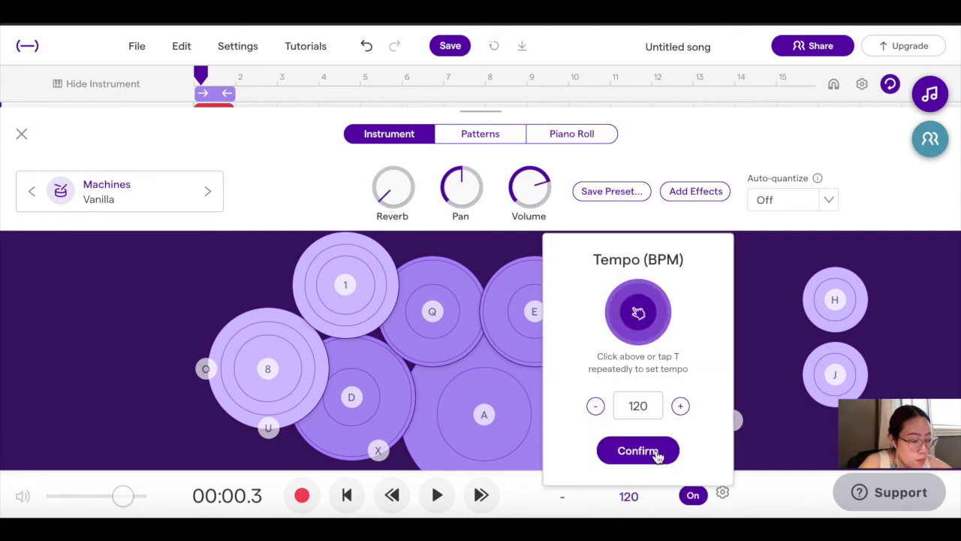
double_click(637, 406)
text(100)
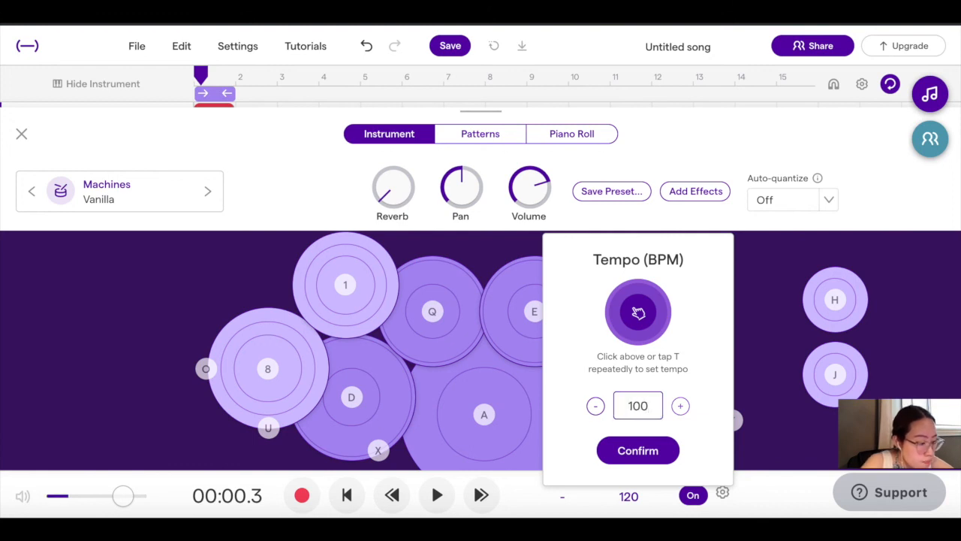
click(638, 451)
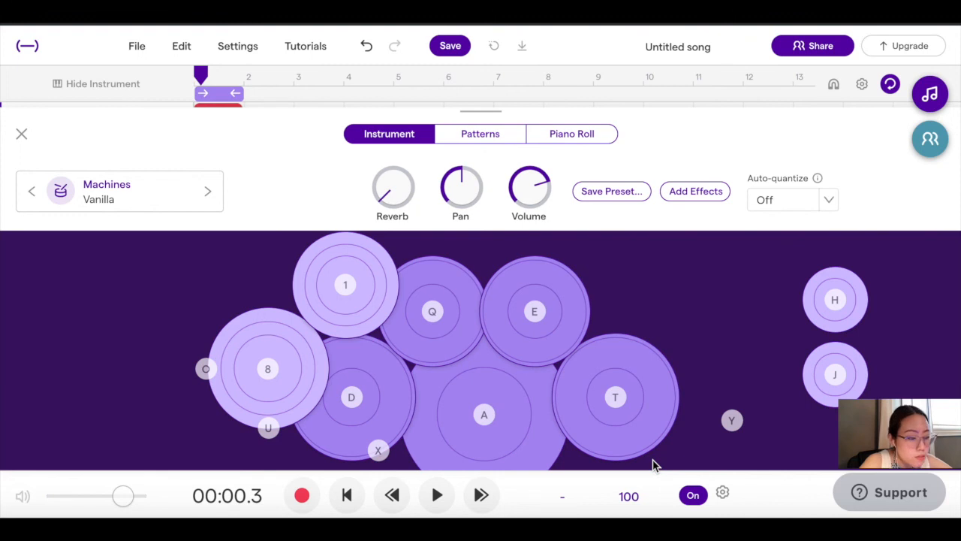
Rehearse a beat on the drum kit, alternating pads A and D with pad O.
key(a)
key(o)
key(d)
key(o)
key(a)
key(o)
Record a drum beat of about two bars from the song's start, using pads A, D and O.
click(301, 495)
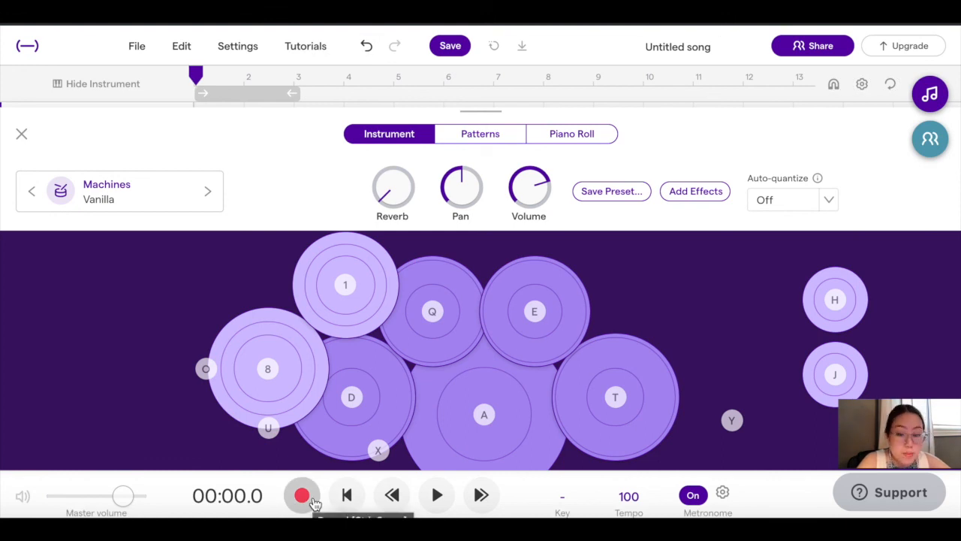
click(302, 495)
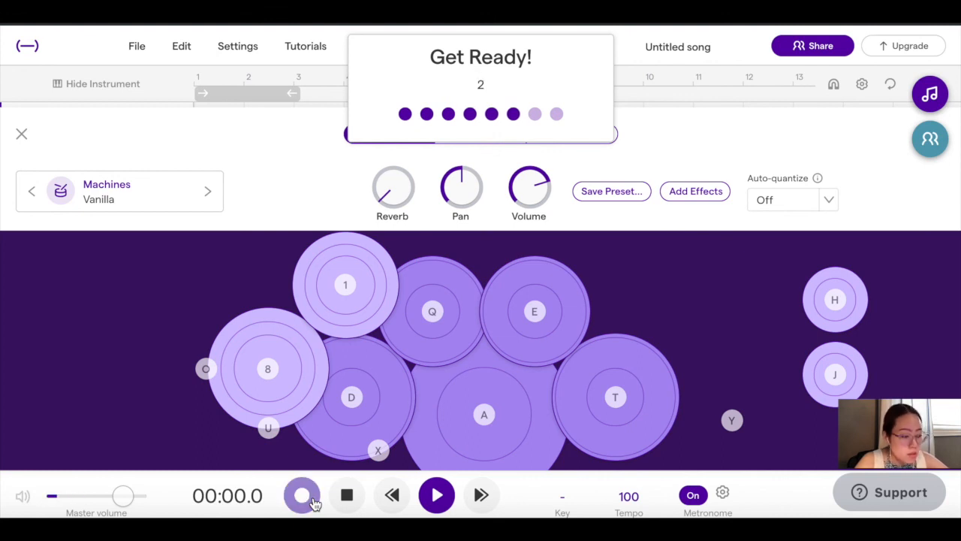
key(a)
key(o)
key(d)
key(a)
key(d)
key(o)
key(a)
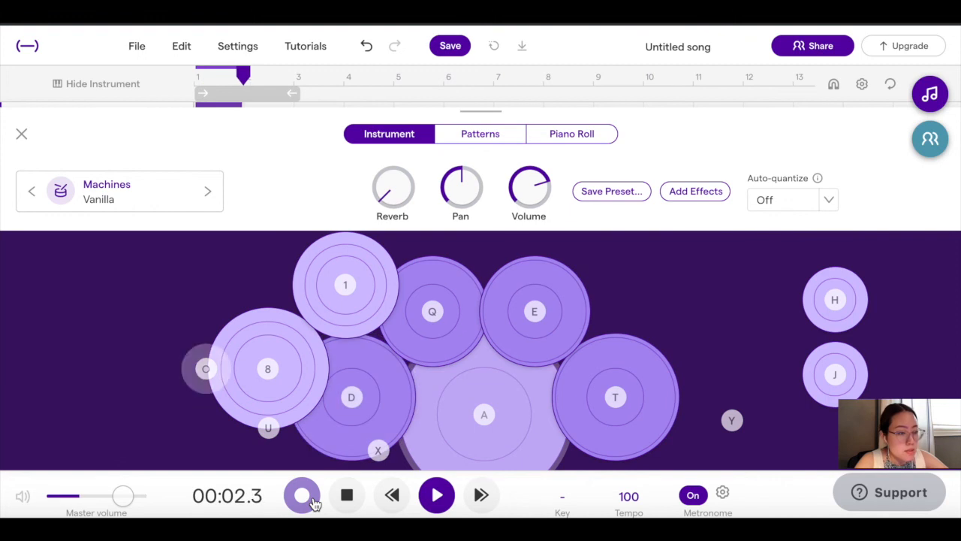
key(d)
key(a)
key(o)
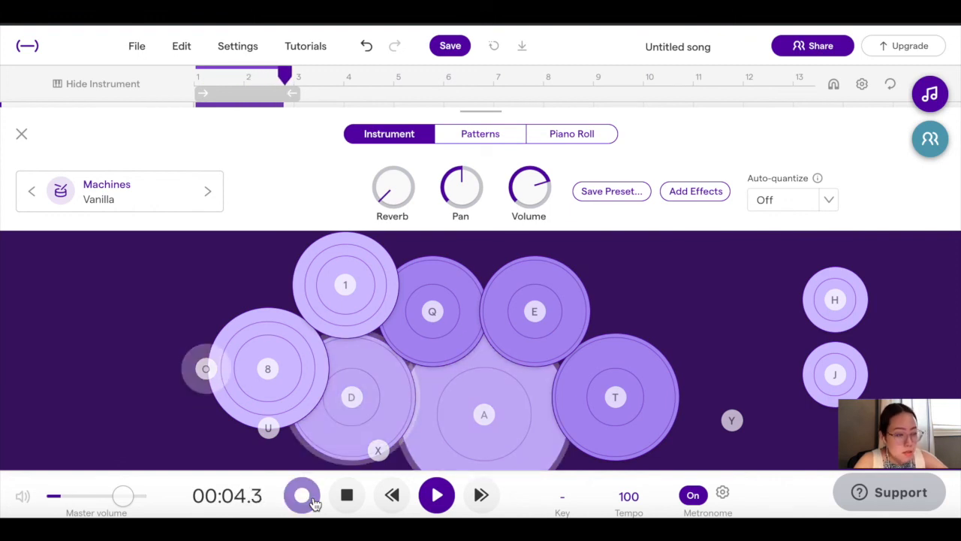
click(303, 496)
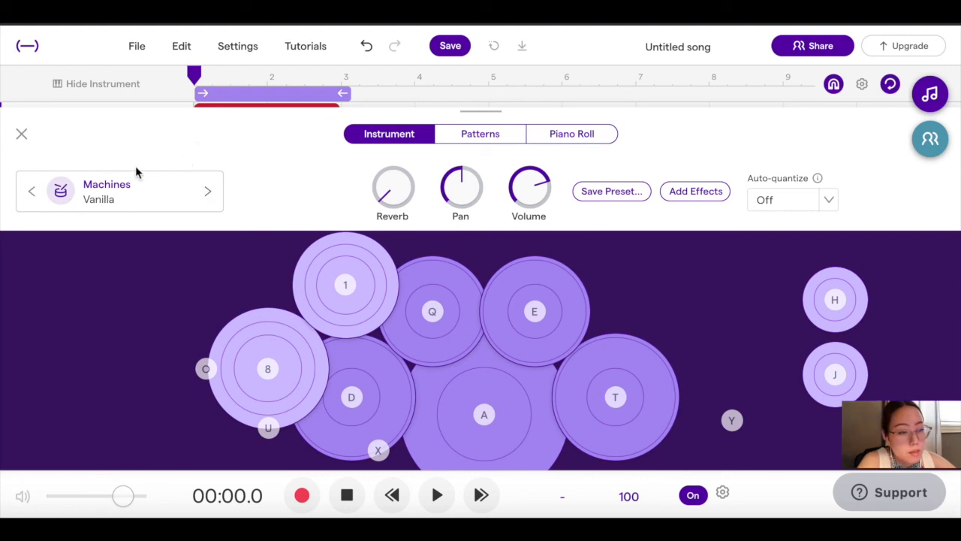
Play the recorded beat while trying the Varsity (Foley), XX and Clean Black drum presets.
key(space)
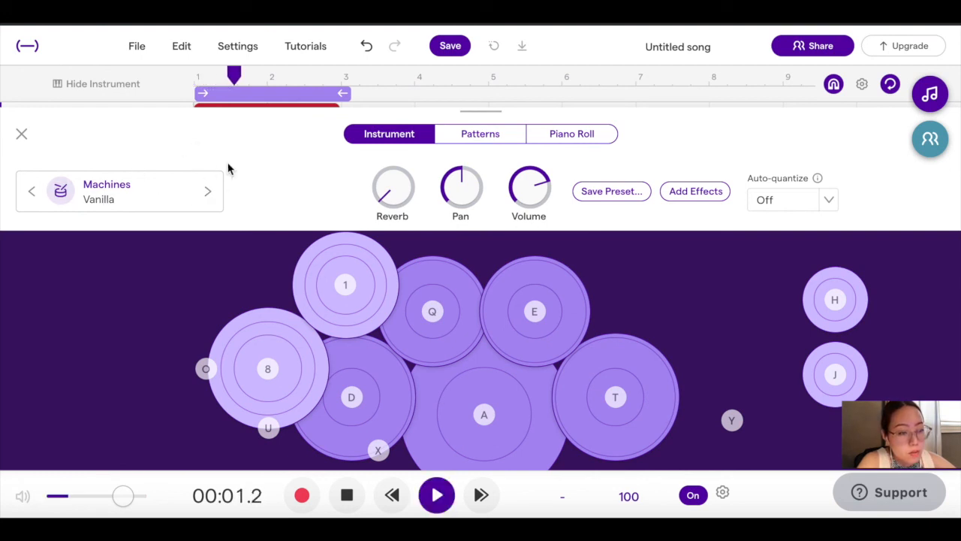
click(208, 192)
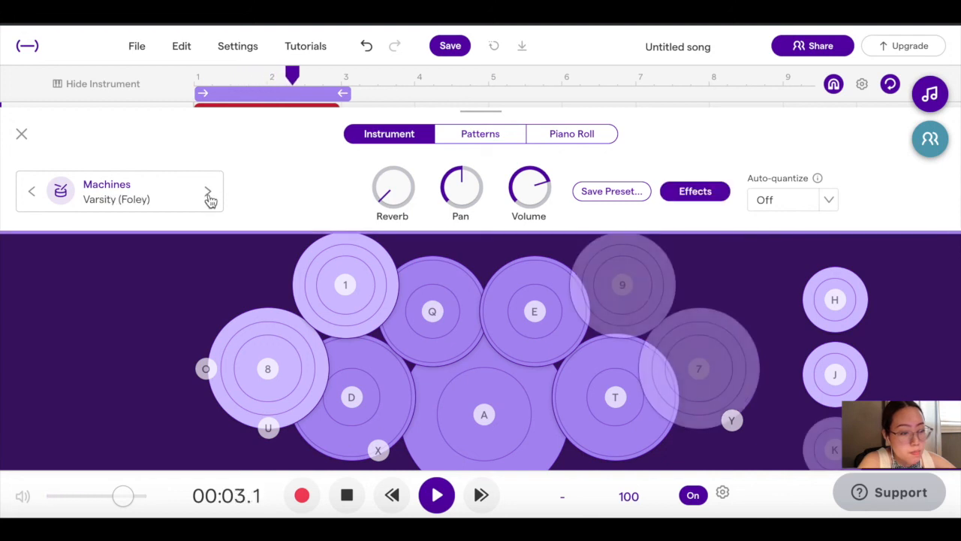
click(209, 195)
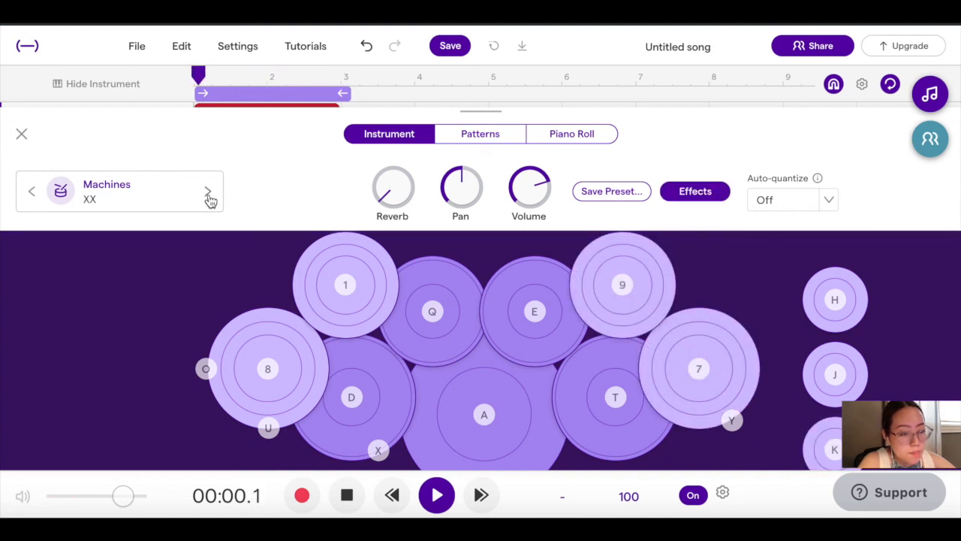
click(209, 194)
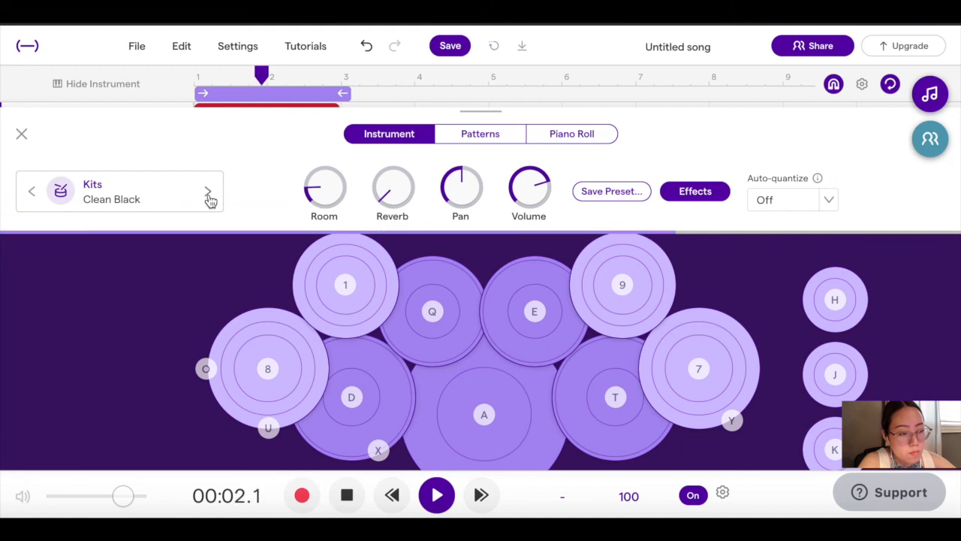
Browse the available drum kit and machine presets, and leave the list without choosing one.
click(148, 191)
click(724, 56)
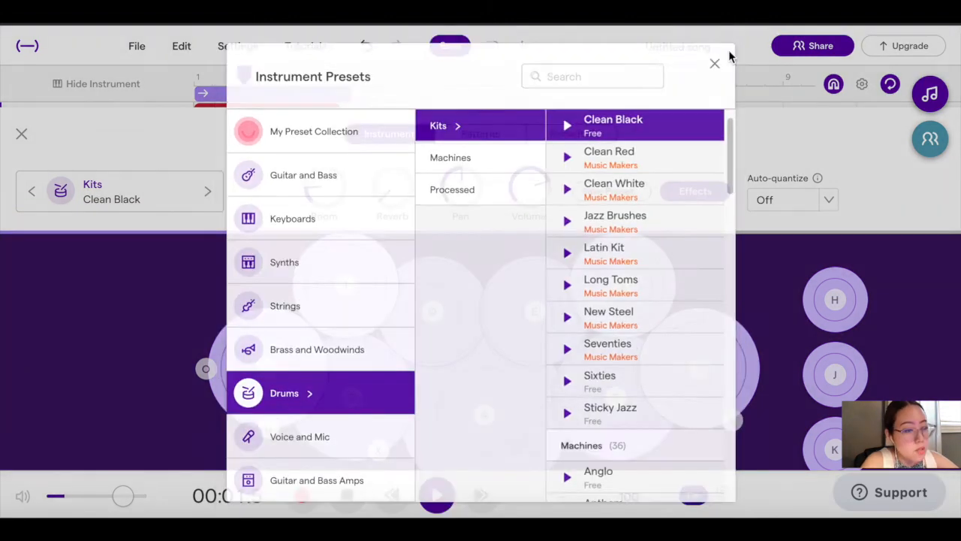
click(105, 204)
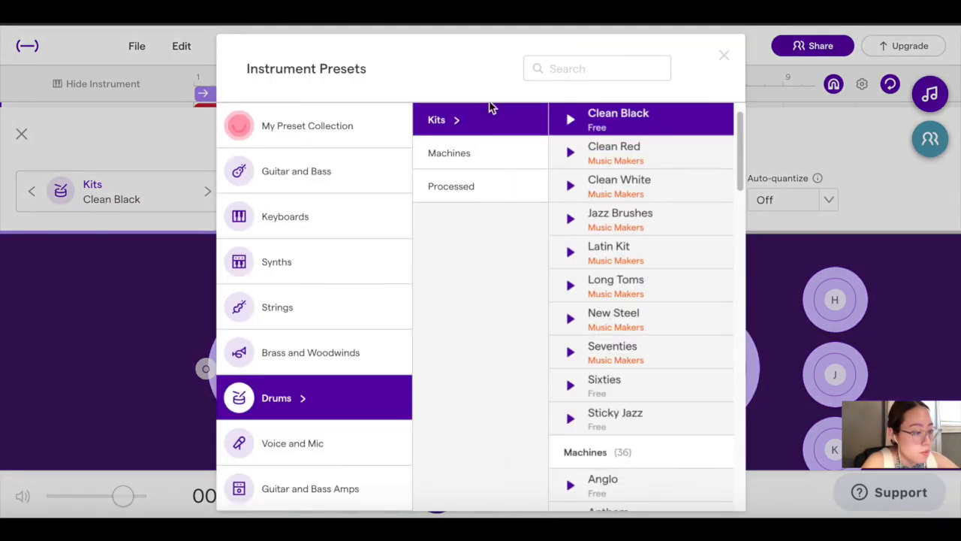
scroll(606, 338, down, 5)
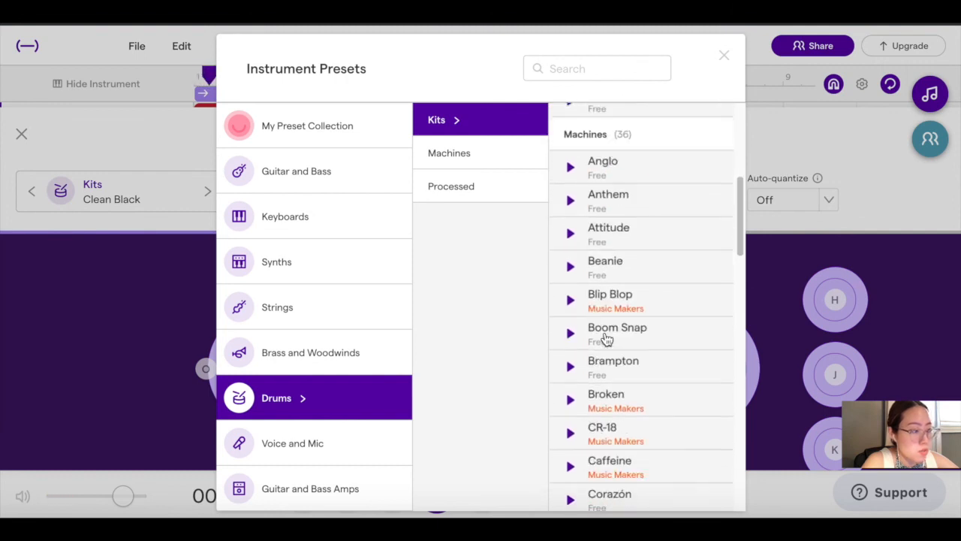
key(Escape)
Switch the drum track back to the Vanilla preset and play the recorded beat again.
click(347, 495)
click(32, 192)
click(32, 194)
click(32, 194)
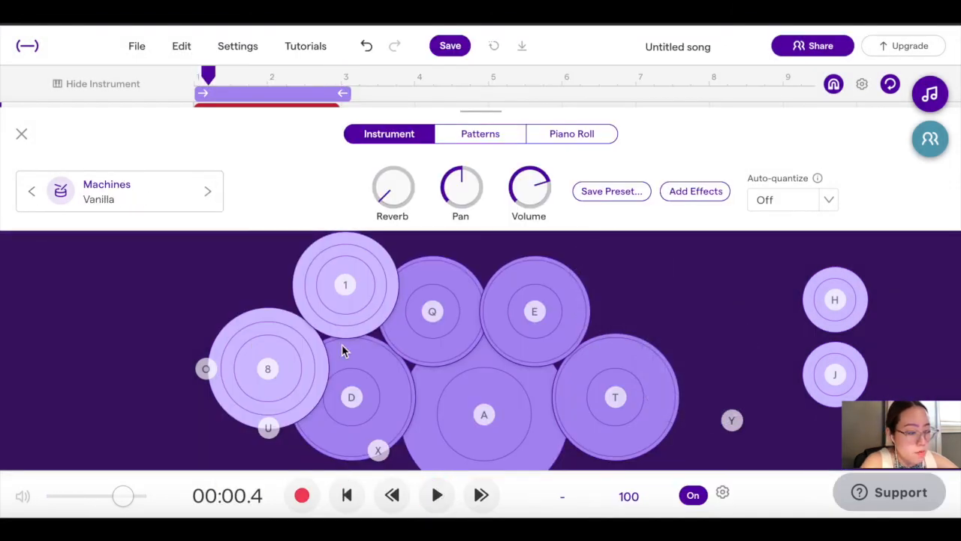
click(437, 495)
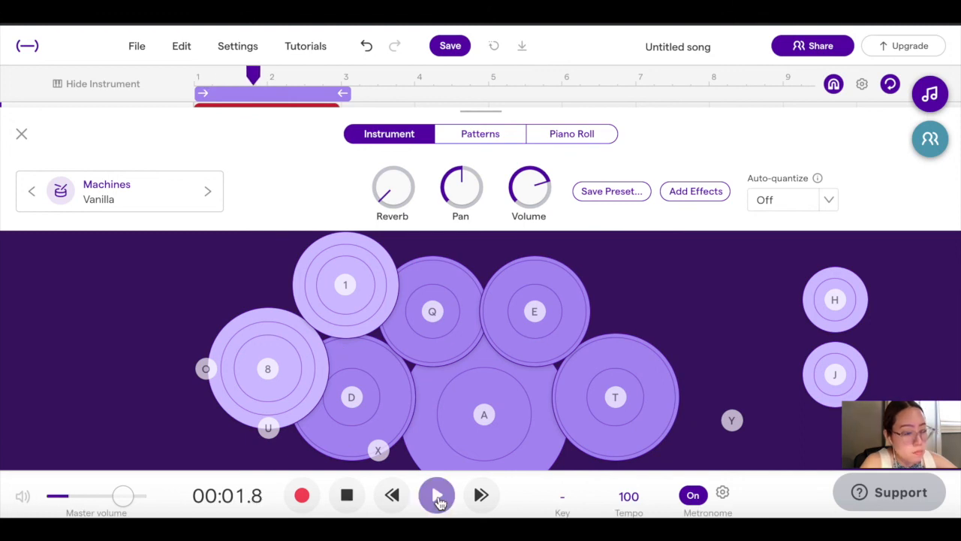
click(347, 496)
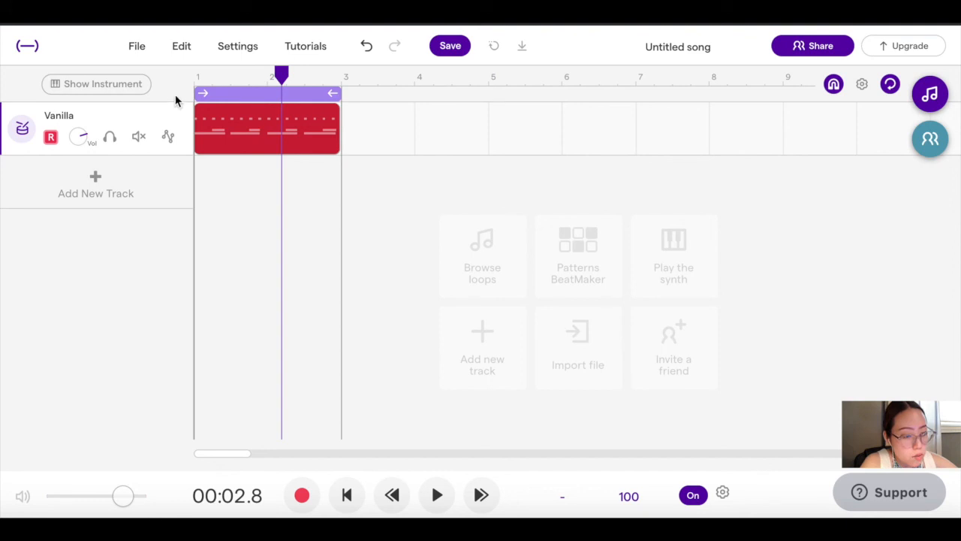
Add a Guitar & bass track and choose the Clean Jazz preset from Bass - Electric.
click(120, 193)
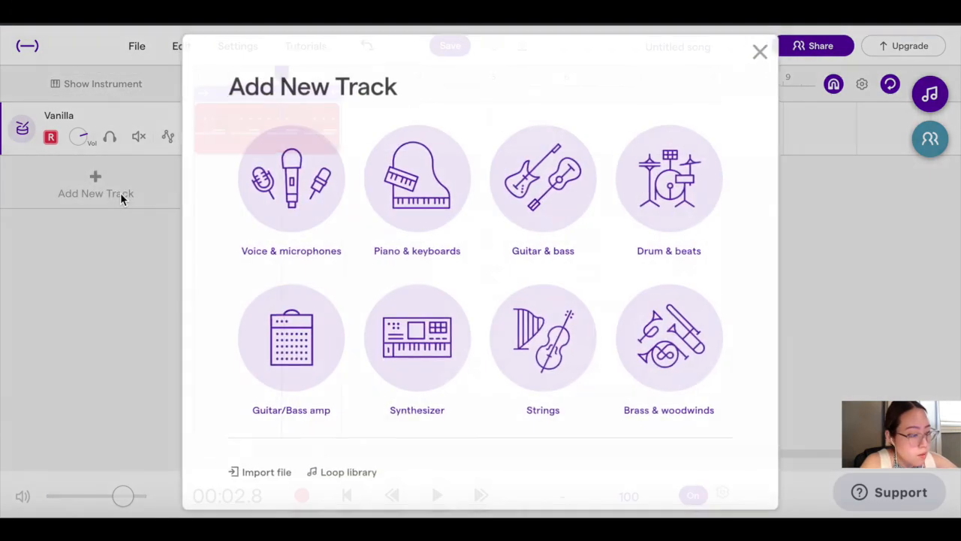
click(540, 240)
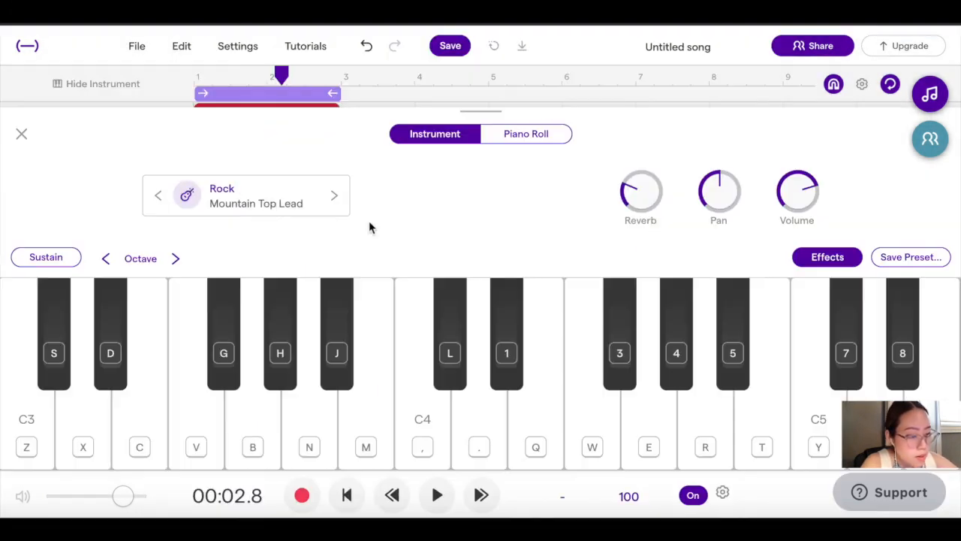
click(248, 204)
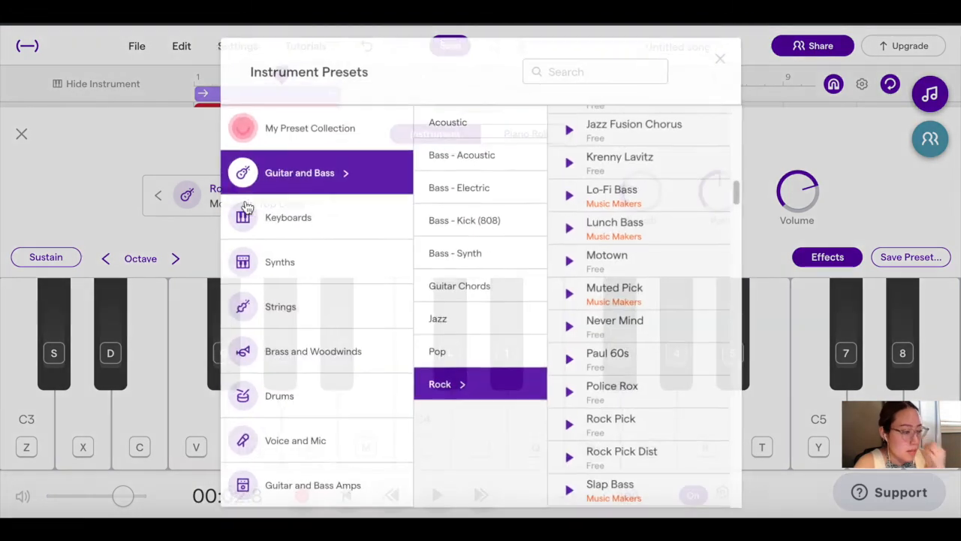
click(502, 155)
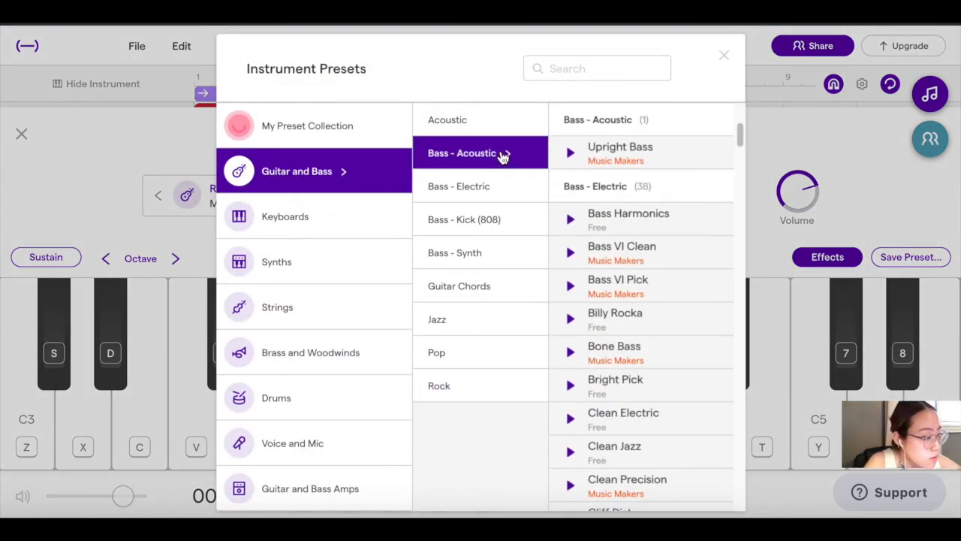
click(569, 453)
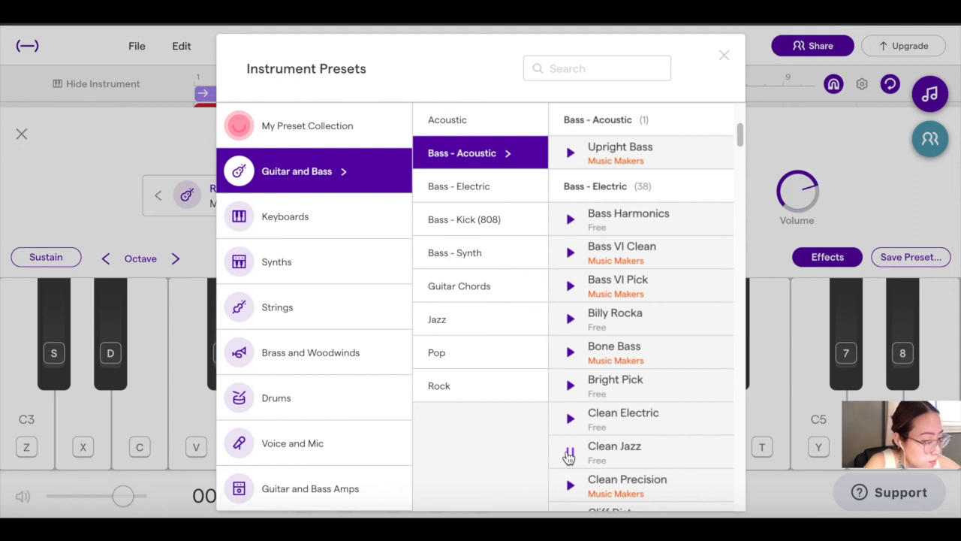
scroll(651, 431, down, 3)
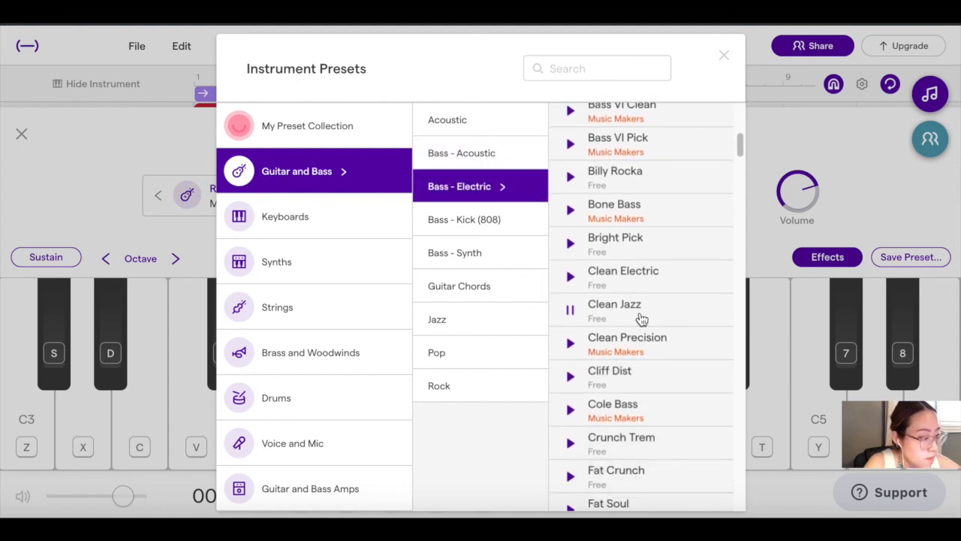
click(642, 319)
click(724, 57)
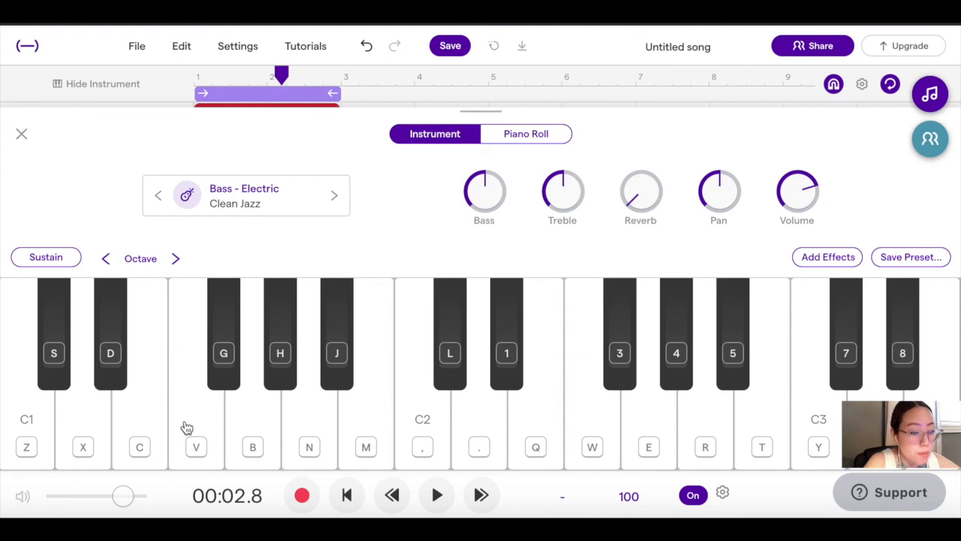
Try out the Clean Jazz bass by playing the notes C1 and E1.
key(z)
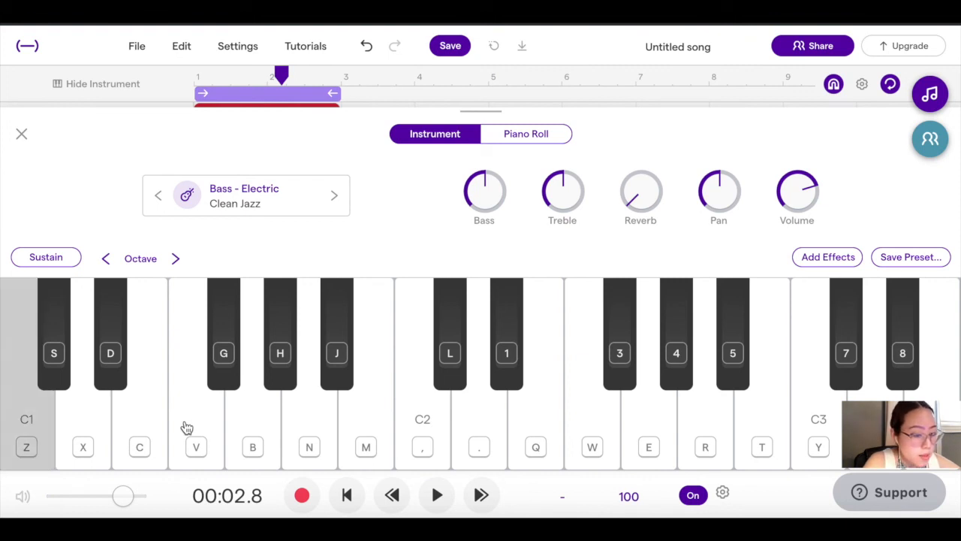
key(c)
key(c)
key(z)
key(c)
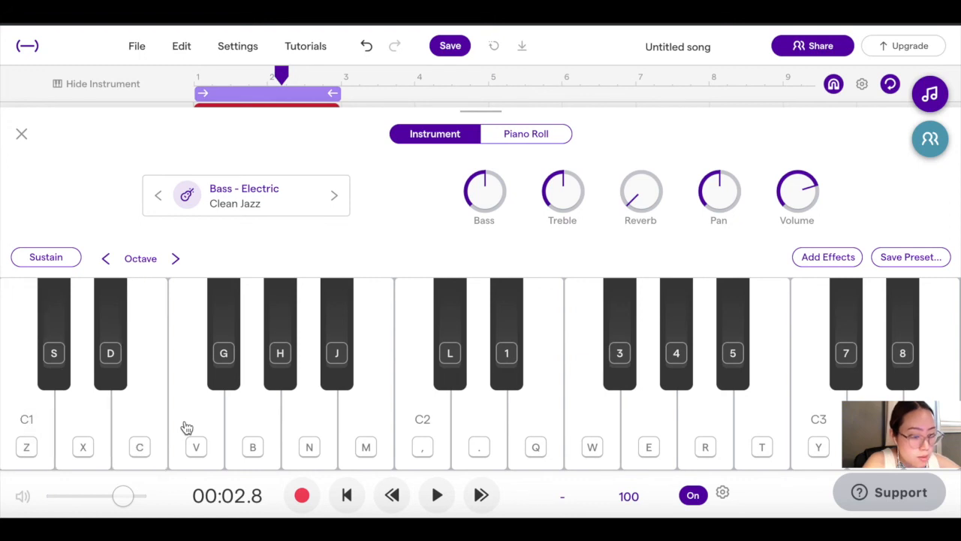
Try the bass notes C1 and E1 with Sustain switched on, and switch Sustain off again.
click(61, 269)
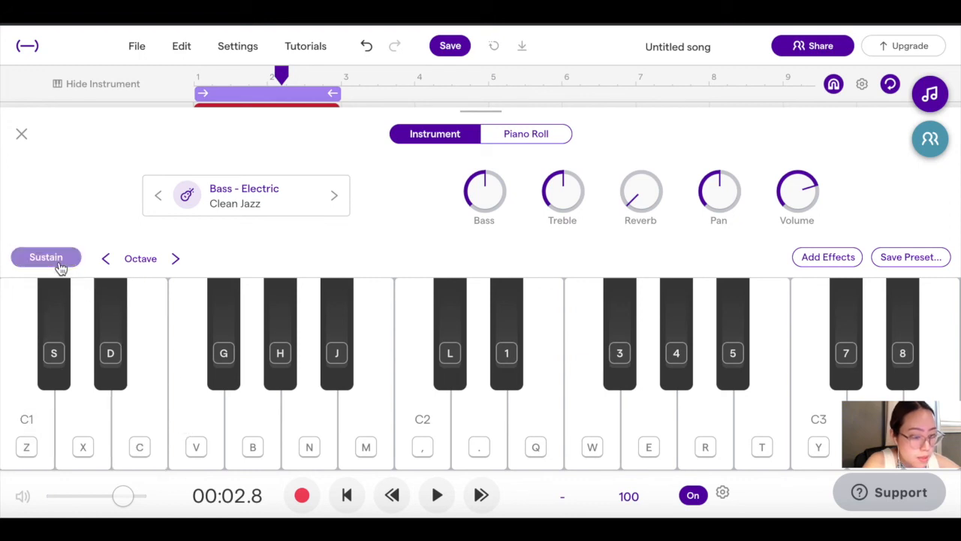
key(z)
key(c)
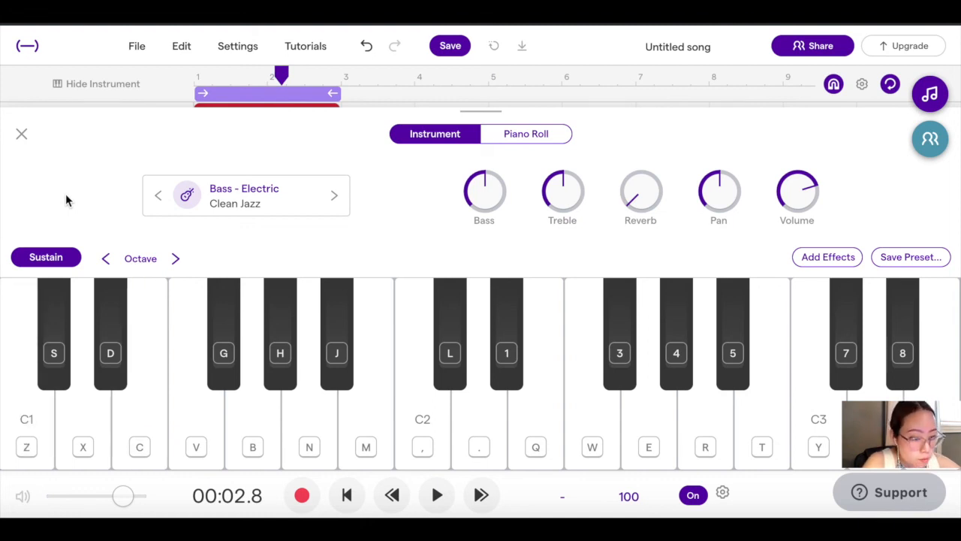
click(54, 258)
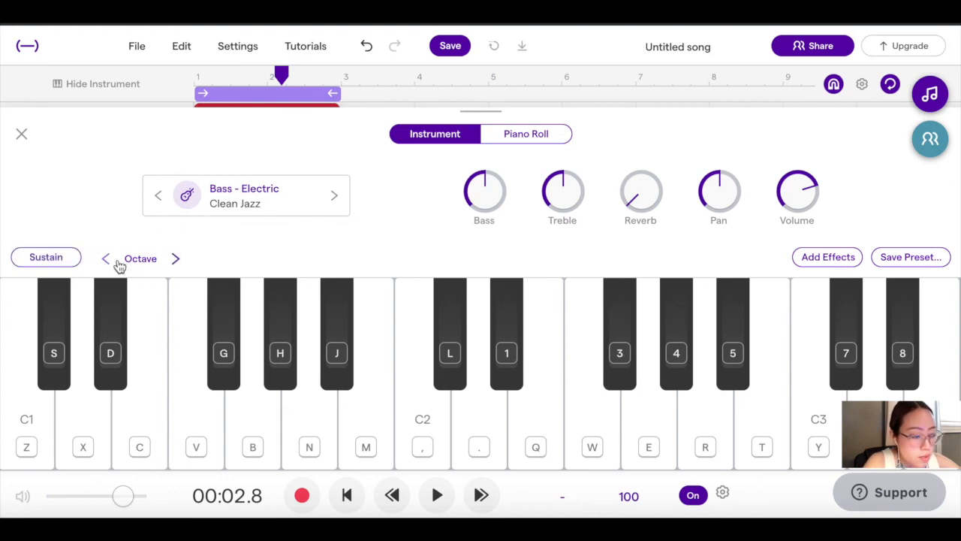
Compare the bass sound in octaves between C0 and C3, and leave the keyboard starting at C2.
click(174, 260)
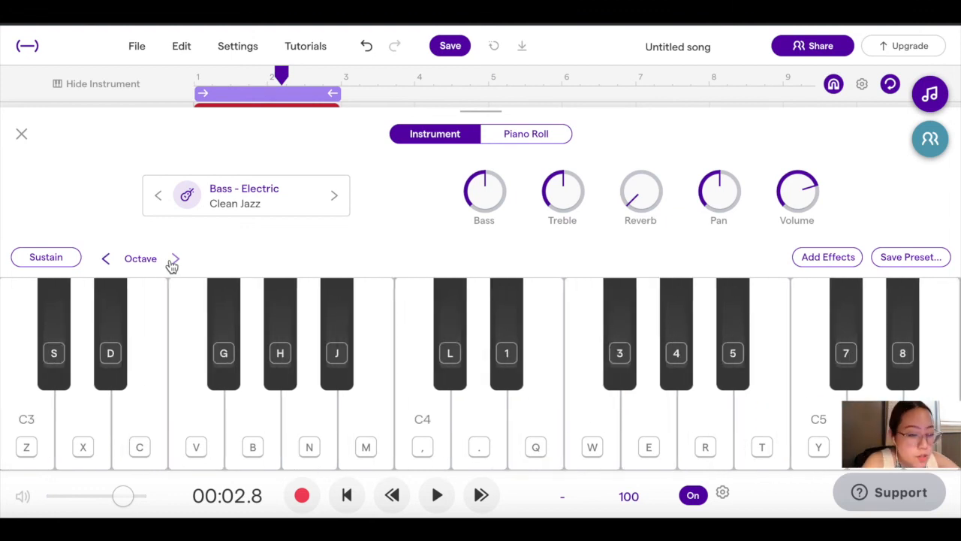
key(z)
key(c)
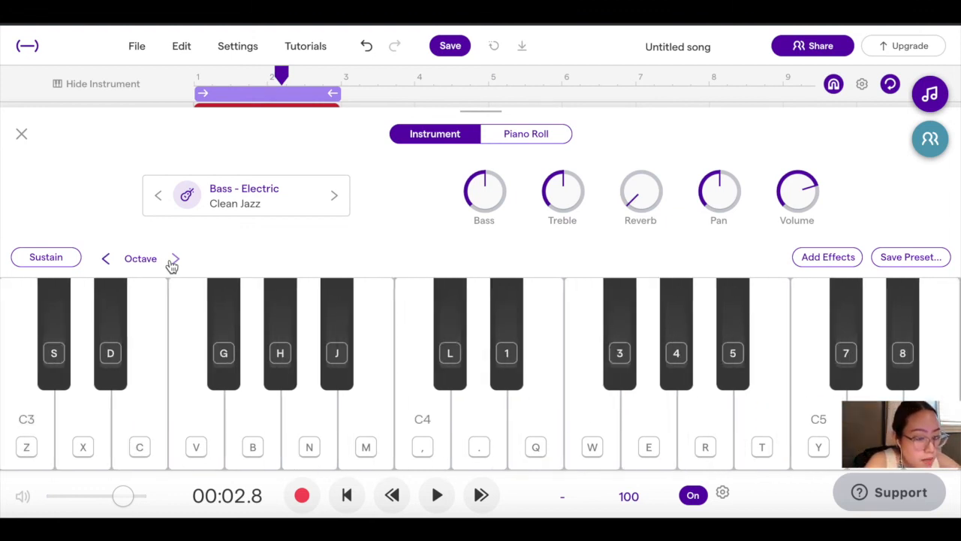
click(106, 263)
key(z)
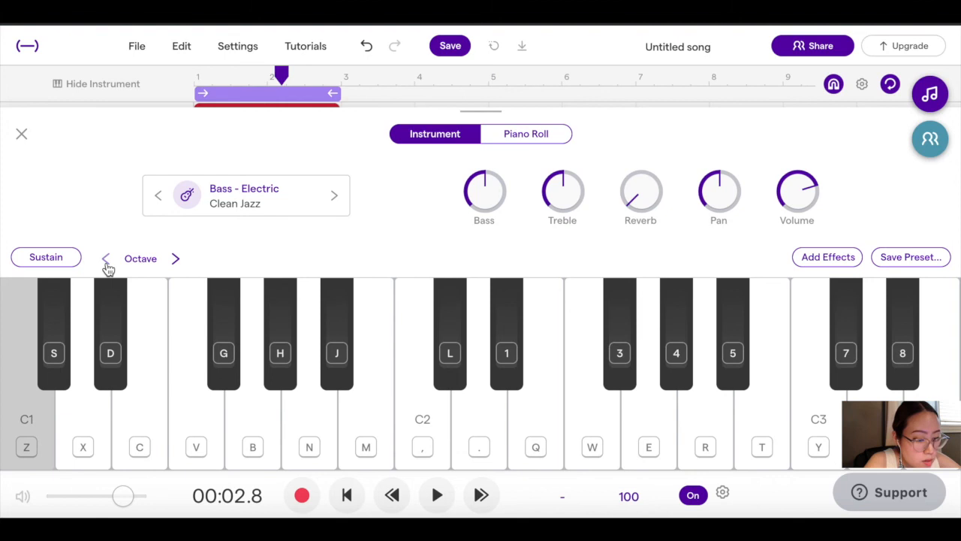
click(106, 260)
key(z)
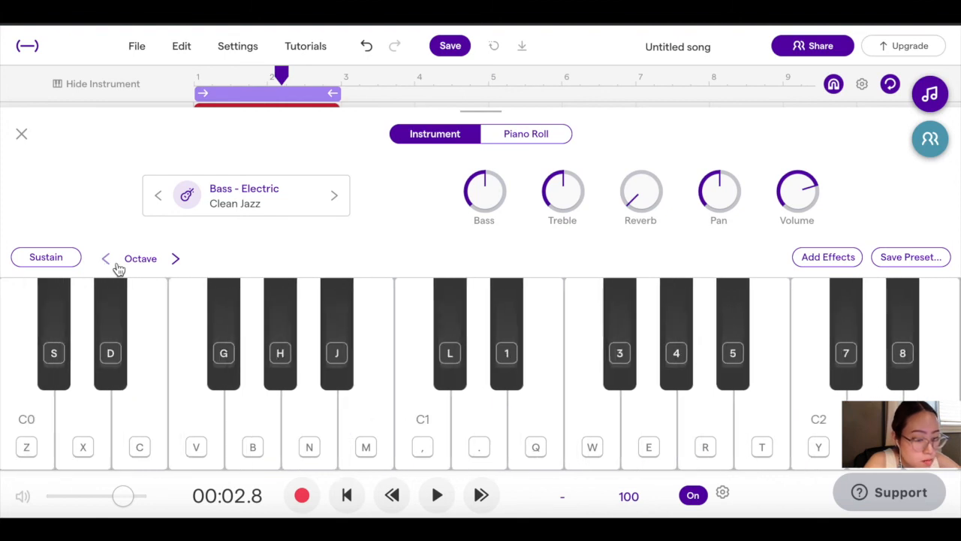
click(176, 259)
click(176, 259)
key(z)
key(c)
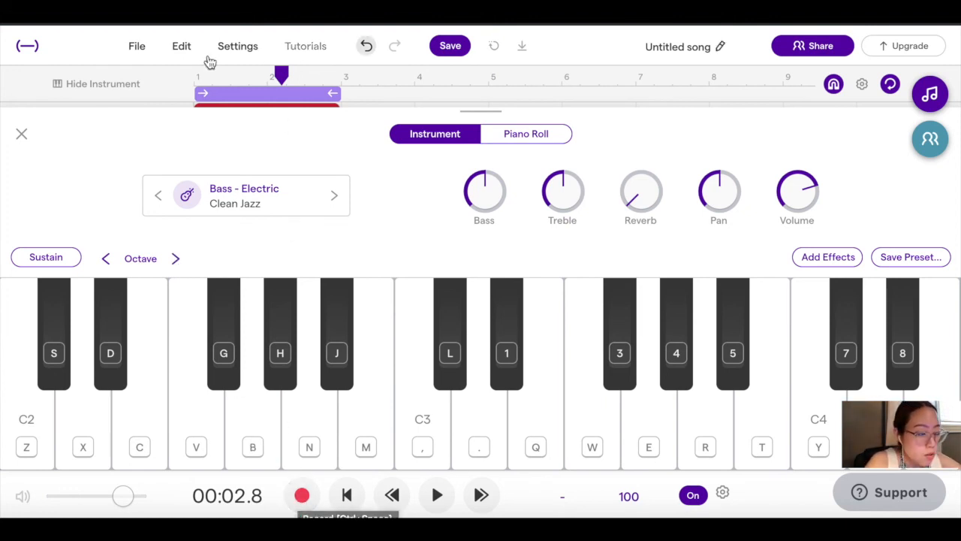
Play the beat from the song's start and rehearse bass notes over it with the keyboard lowered to start at C1.
click(194, 74)
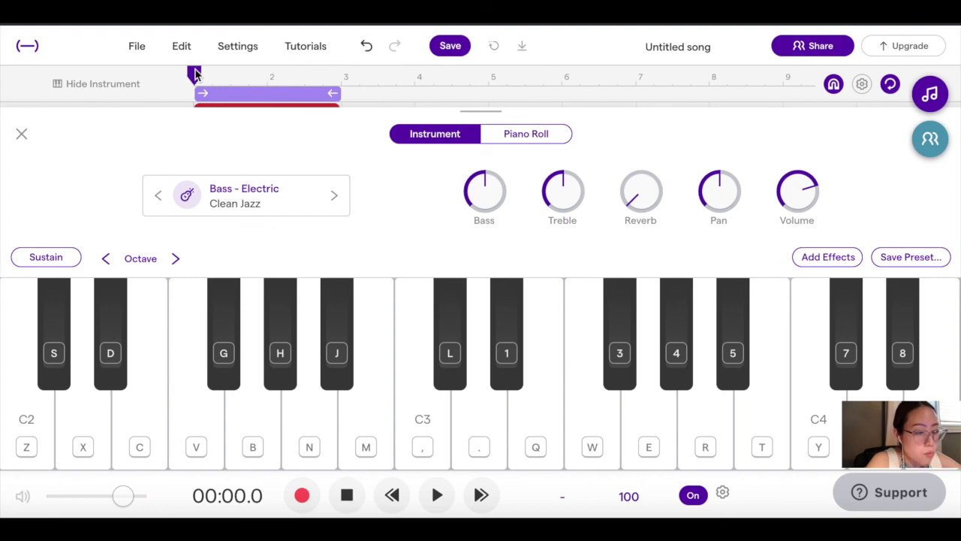
key(space)
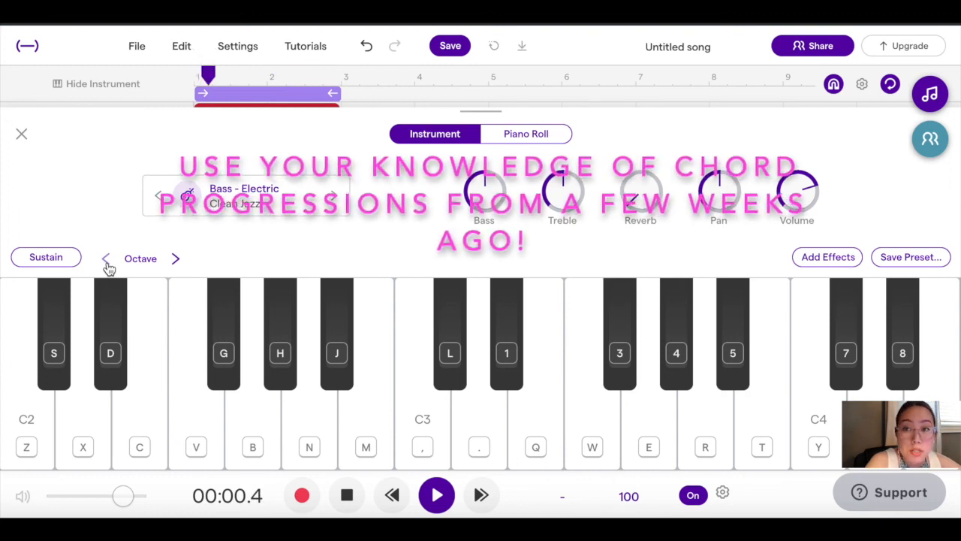
click(105, 259)
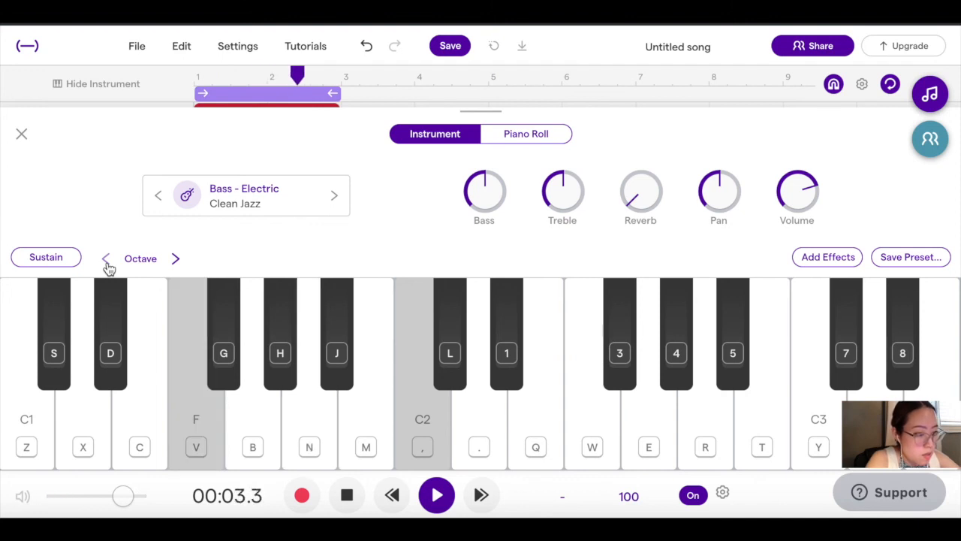
key(b)
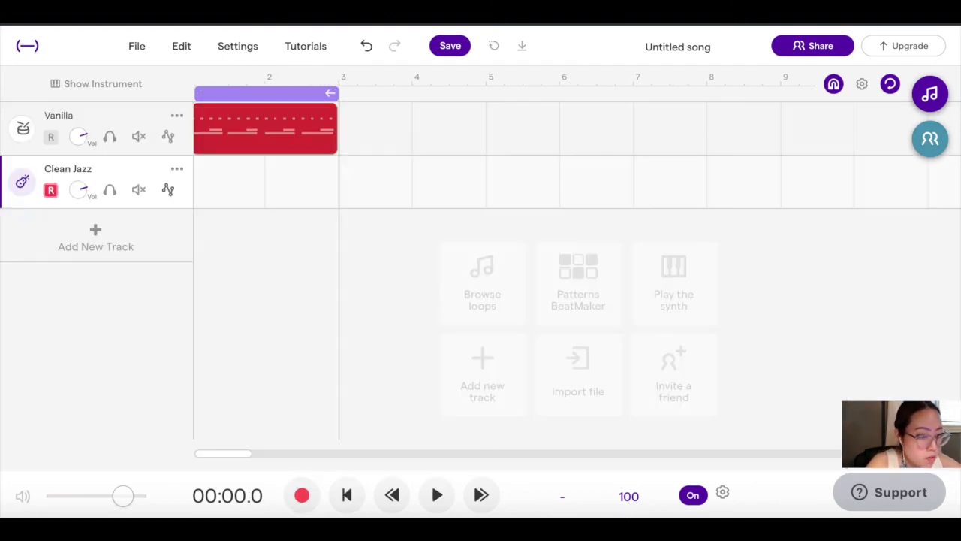
Record a bass line of about two bars on the Clean Jazz track, playing C2, A, F and G in turn.
click(302, 495)
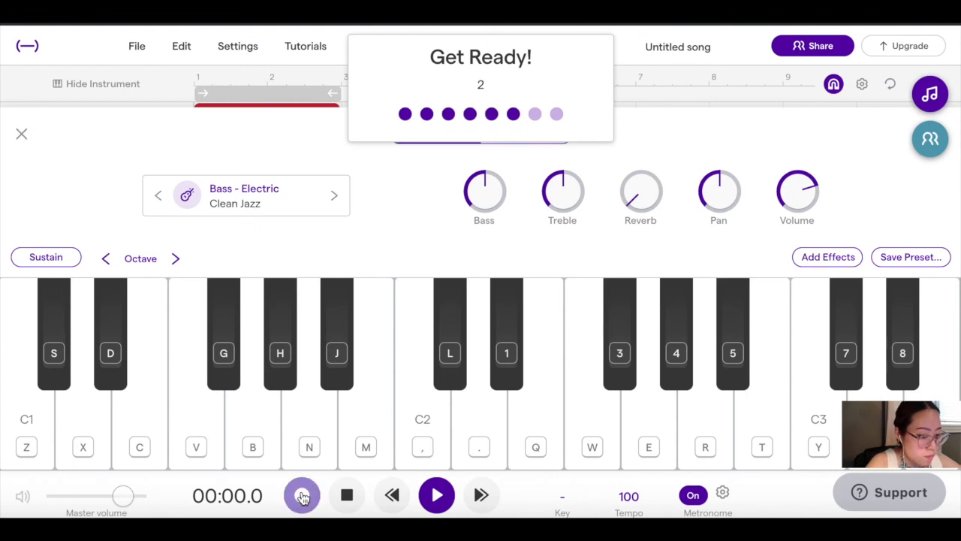
key(comma)
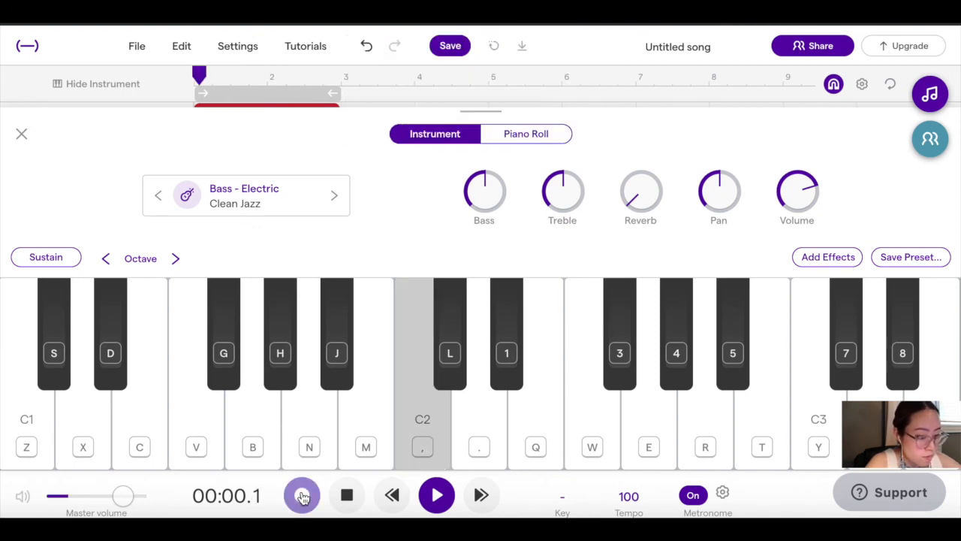
key(n)
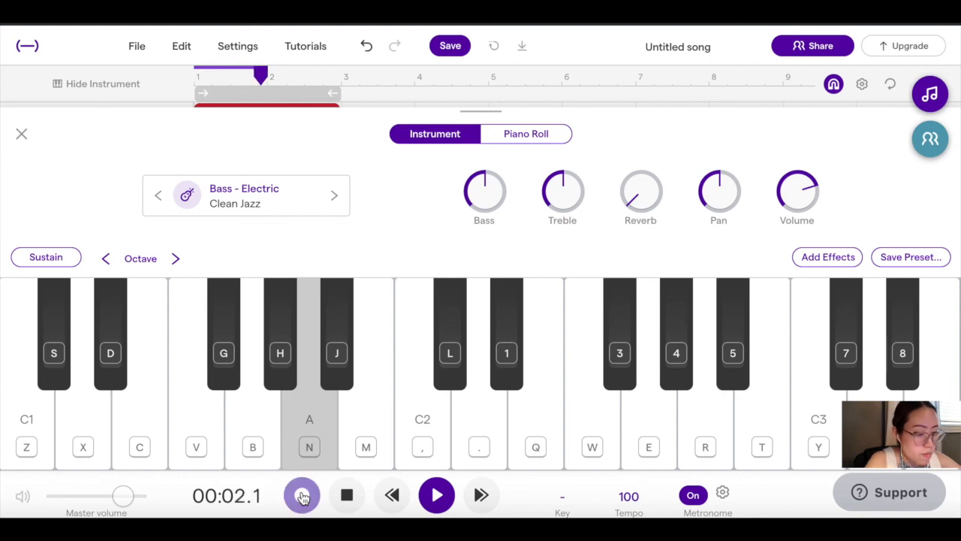
key(v)
key(b)
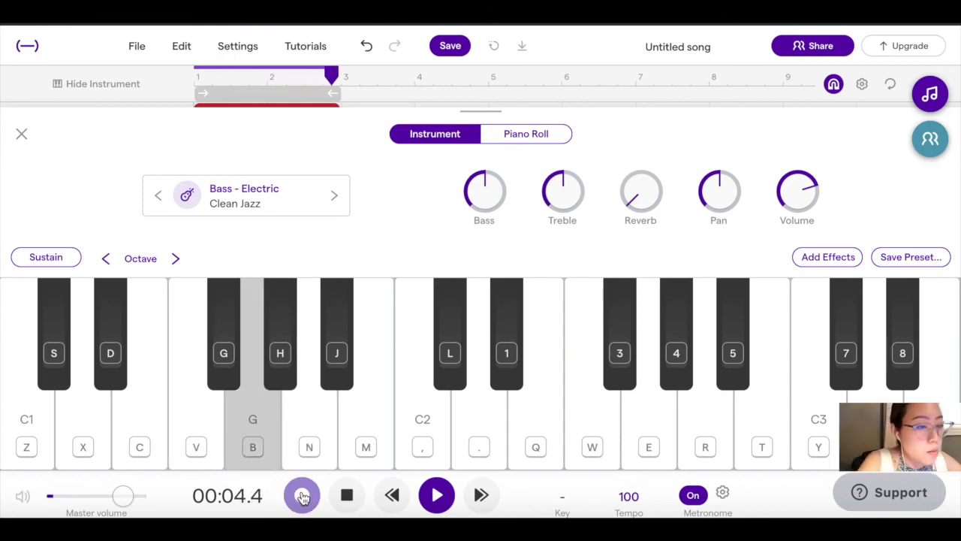
click(302, 497)
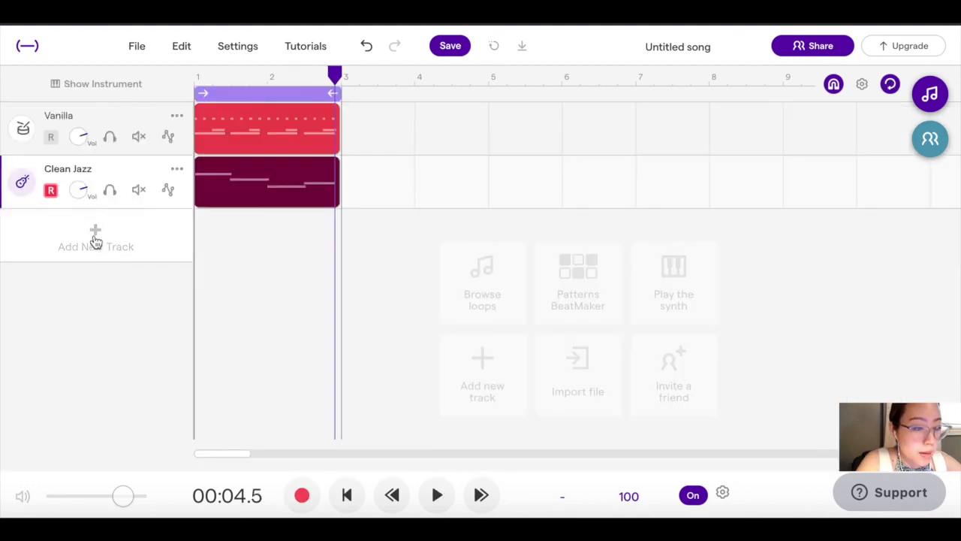
Add another Guitar & bass track with the Acoustic Guitar preset and lower its keyboard to start at C1.
click(94, 234)
click(542, 175)
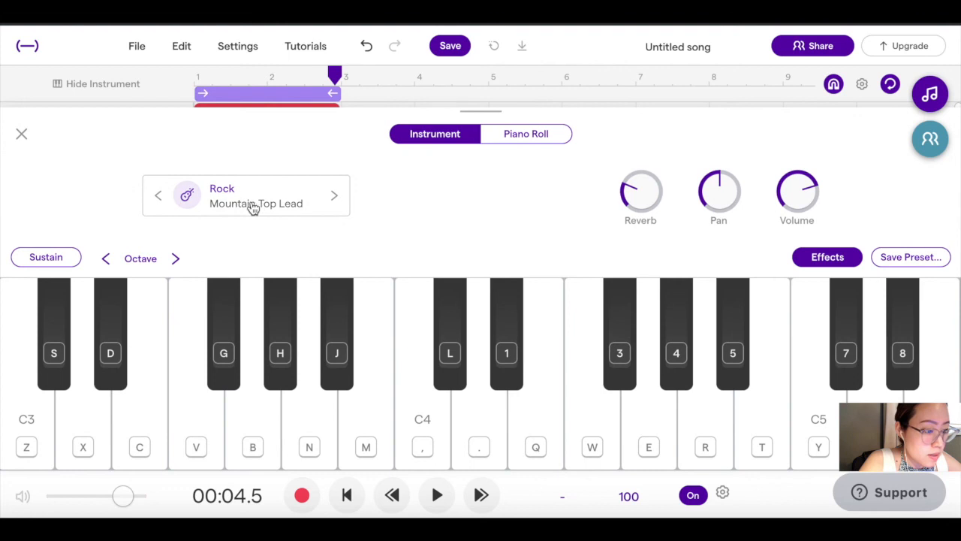
click(242, 205)
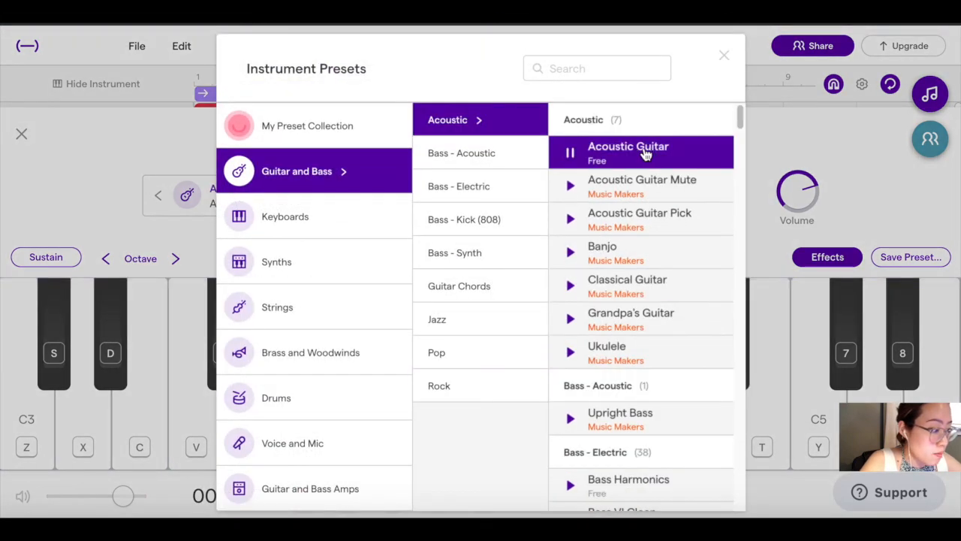
click(722, 57)
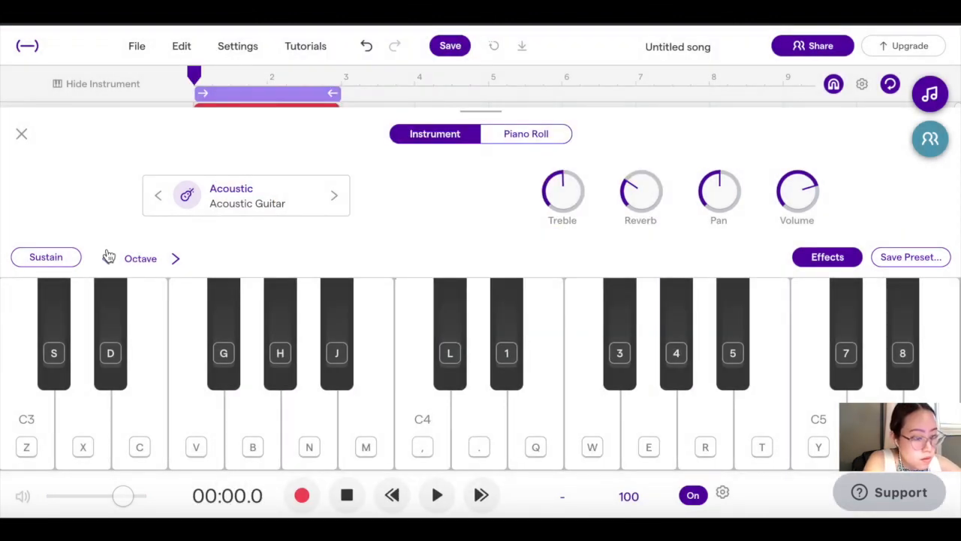
click(107, 258)
click(107, 258)
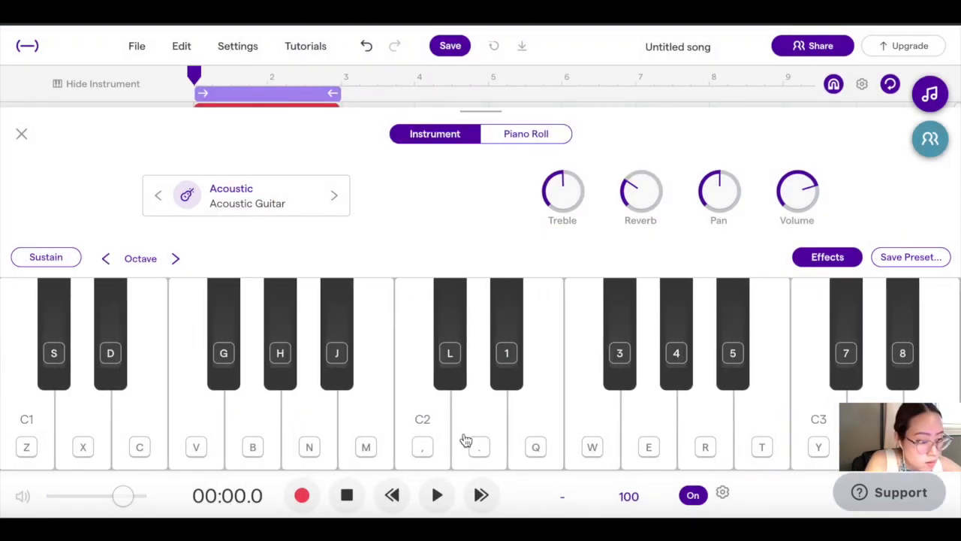
Try out the Acoustic Guitar sound with repeated C2 notes and single notes descending to C1.
click(423, 434)
click(422, 434)
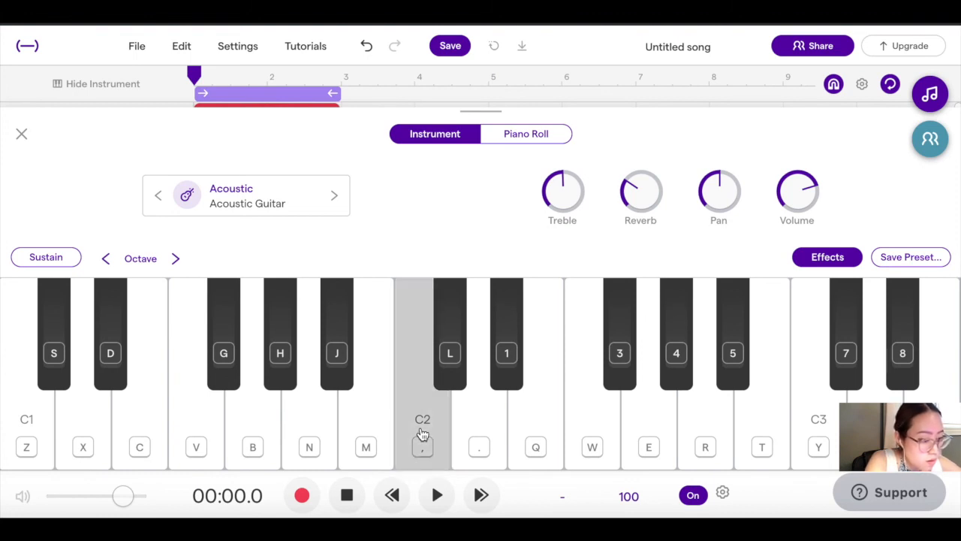
click(422, 434)
click(423, 434)
click(422, 434)
key(m)
key(b)
key(v)
key(c)
key(z)
click(423, 434)
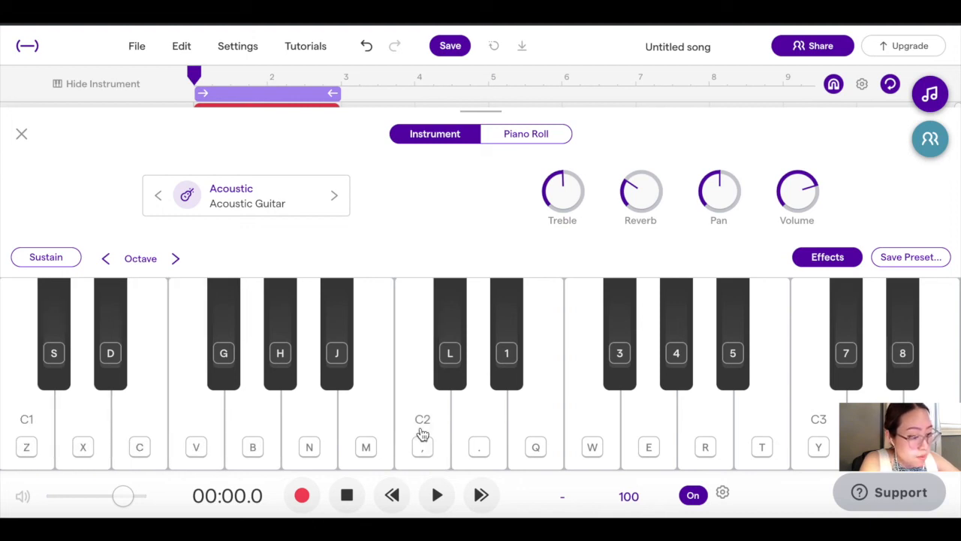
Rehearse repeated guitar notes on C2, A, F and G with the metronome off, and undo the metronome change.
key(k)
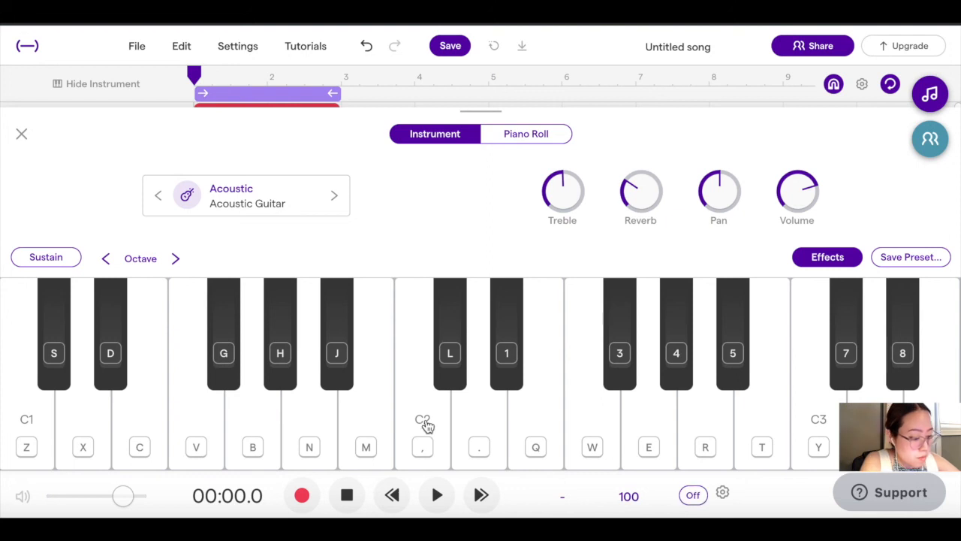
click(422, 434)
click(423, 434)
key(n)
key(n)
key(n)
key(v)
key(v)
key(v)
key(b)
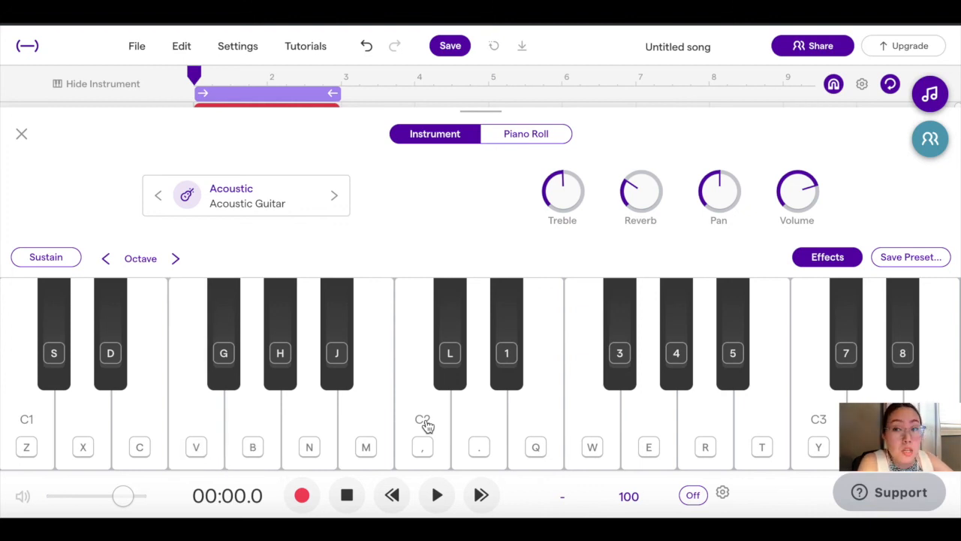
key(ctrl+z)
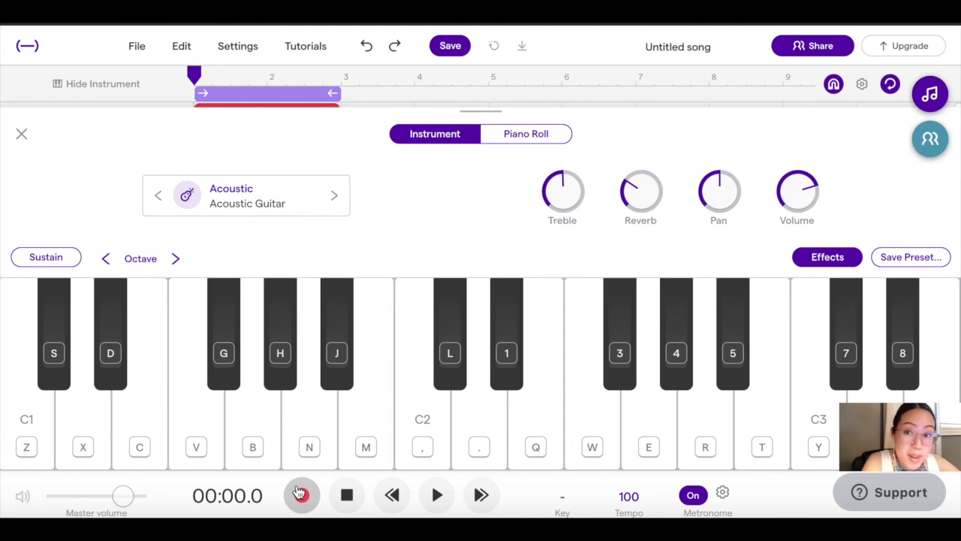
Record a two-bar Acoustic Guitar part, playing repeated notes on C2, A, F and G in turn.
click(300, 495)
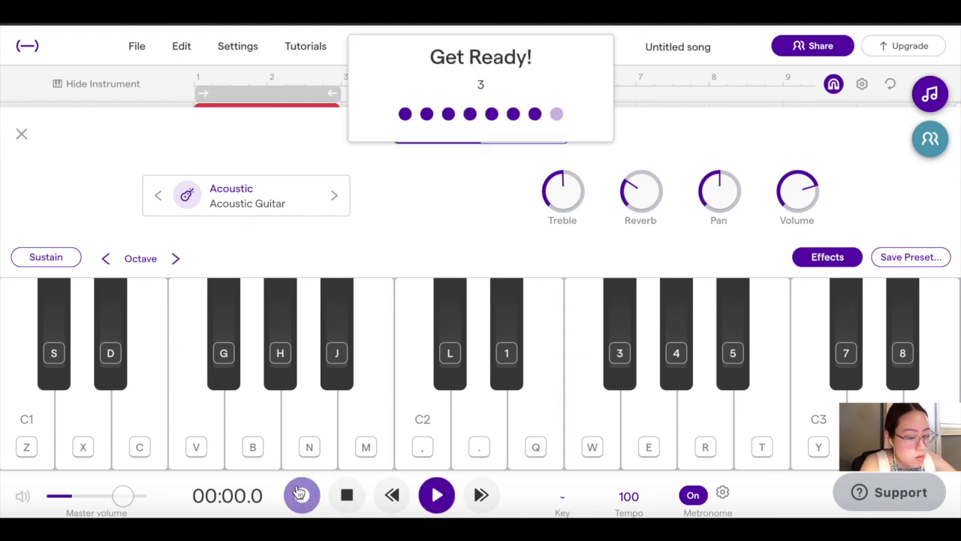
key(comma)
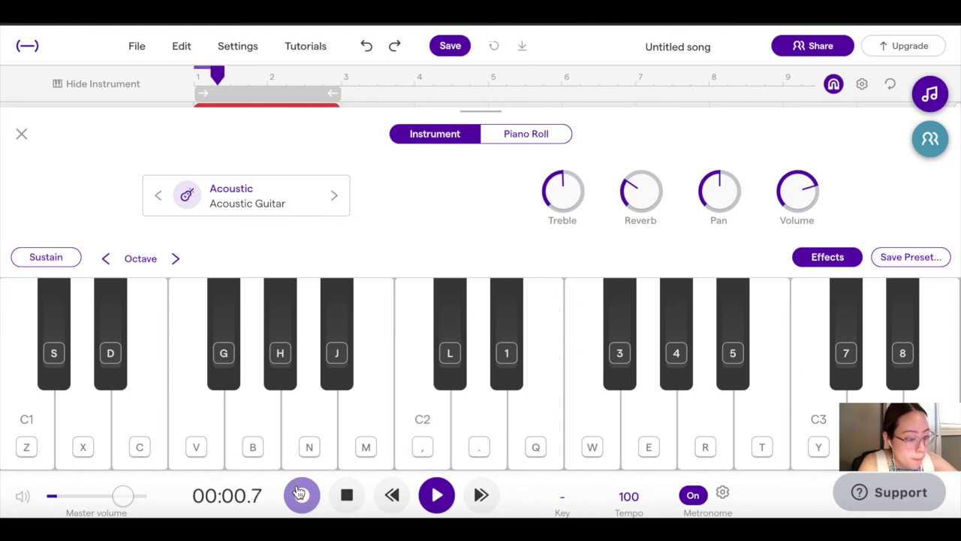
key(n)
key(v)
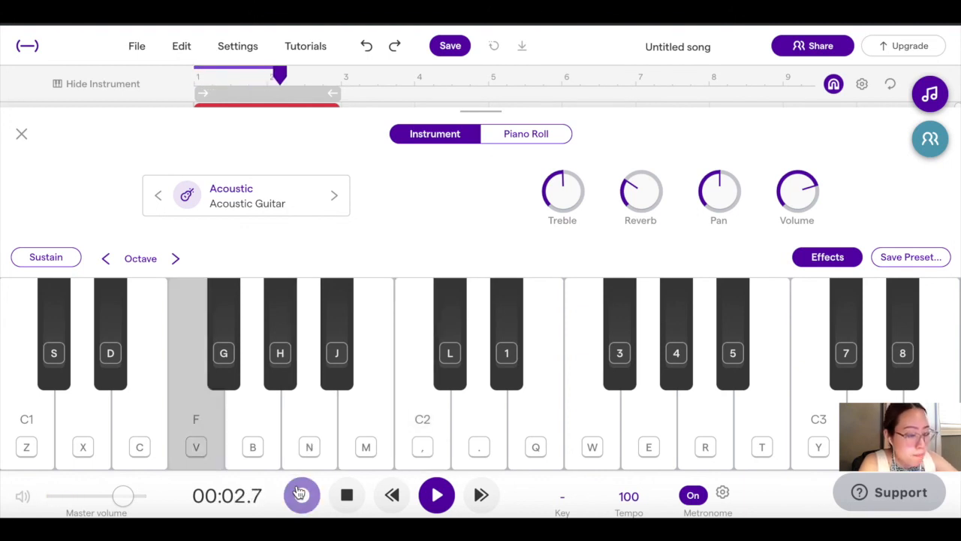
key(b)
key(b)
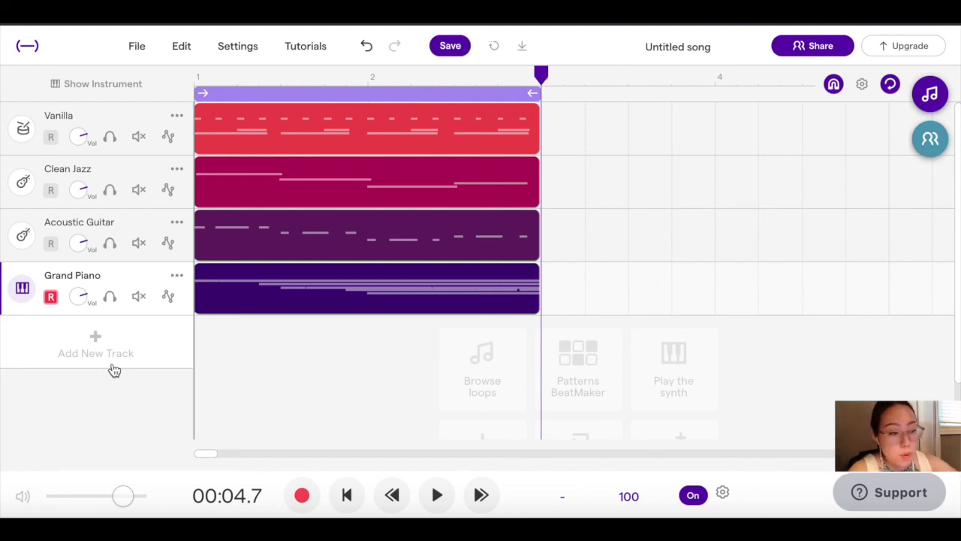
Add a voice microphone track and record a two-bar vocal from the song's start, confirming that headphones are used.
click(113, 368)
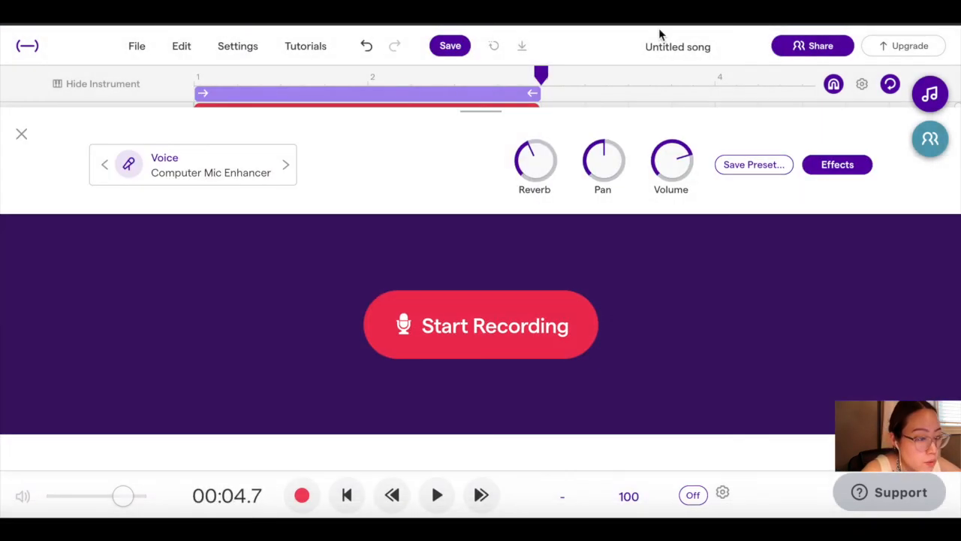
click(345, 77)
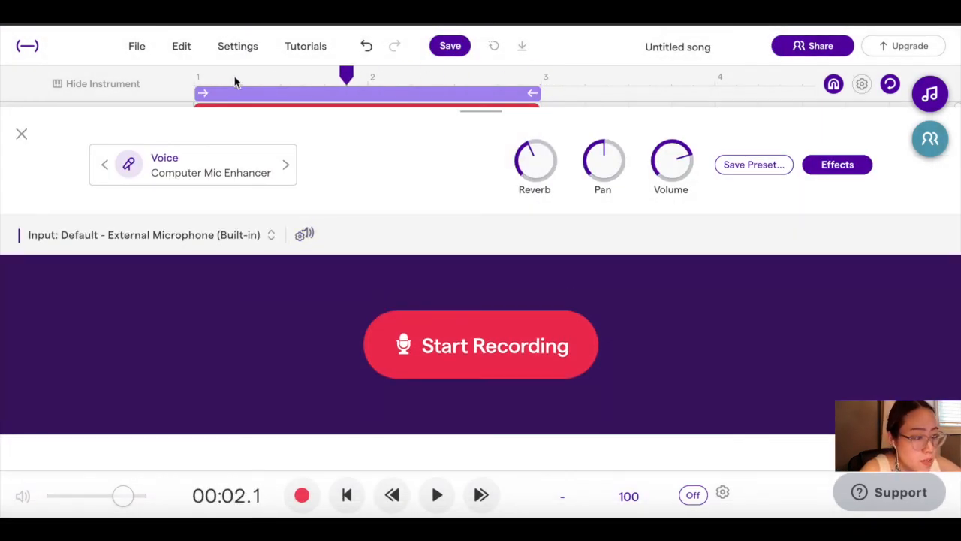
click(194, 78)
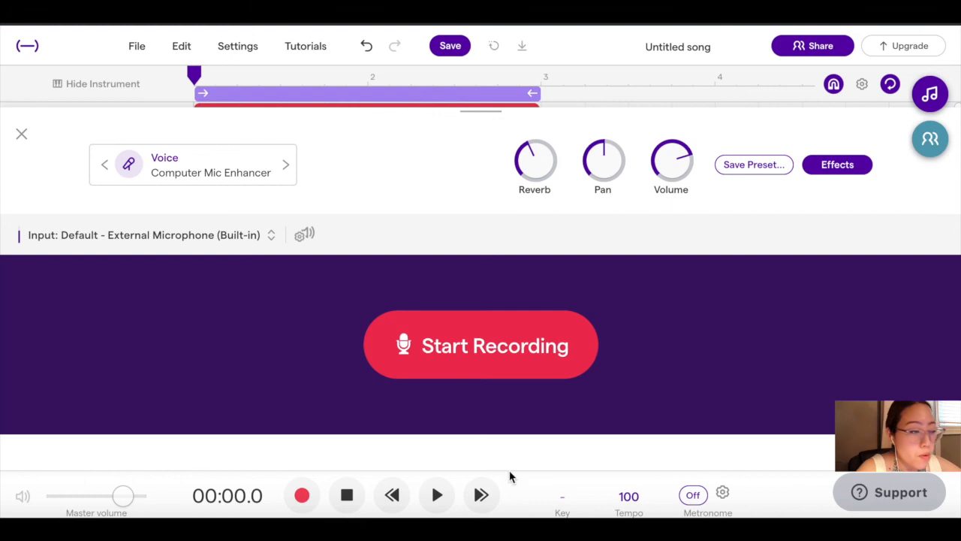
click(536, 365)
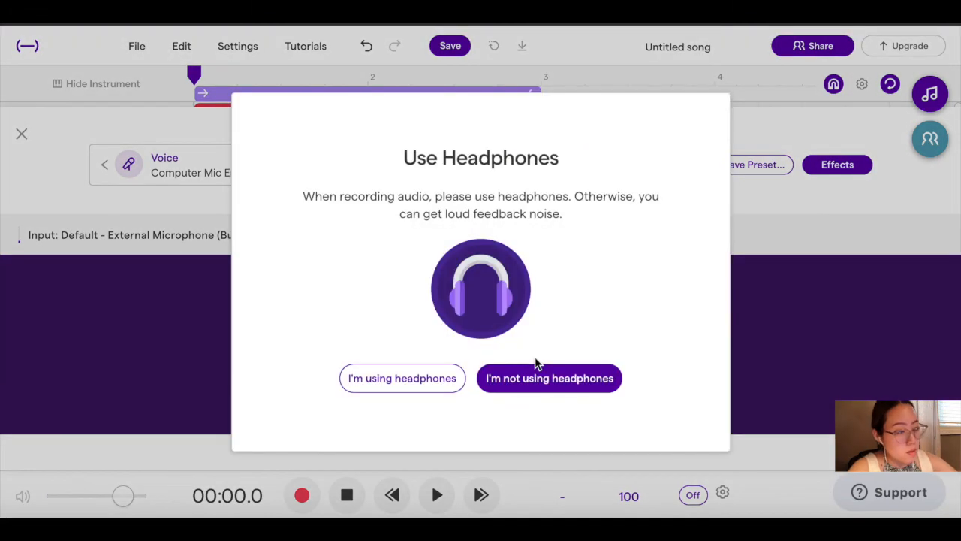
click(388, 382)
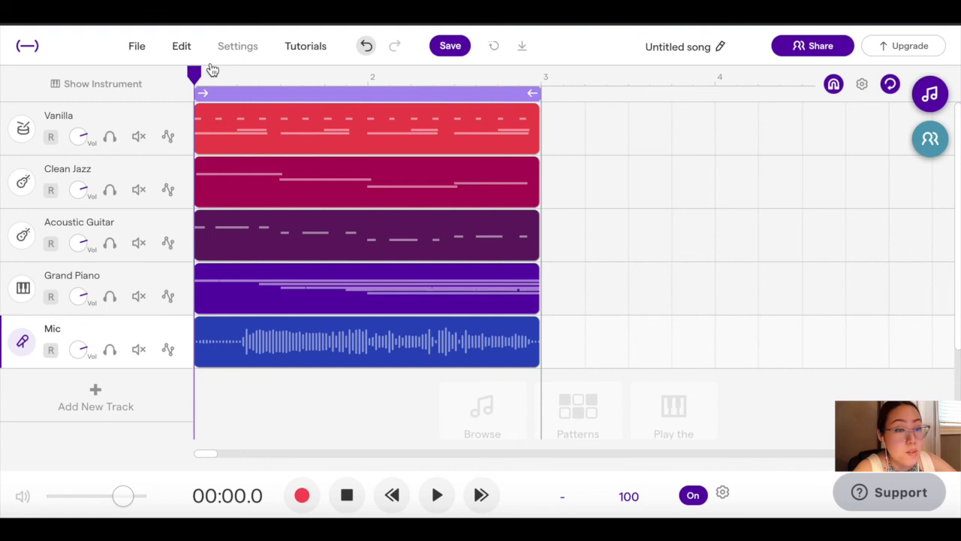
Listen to the two-bar loop with the drum, bass, guitar, piano and vocal tracks together.
key(space)
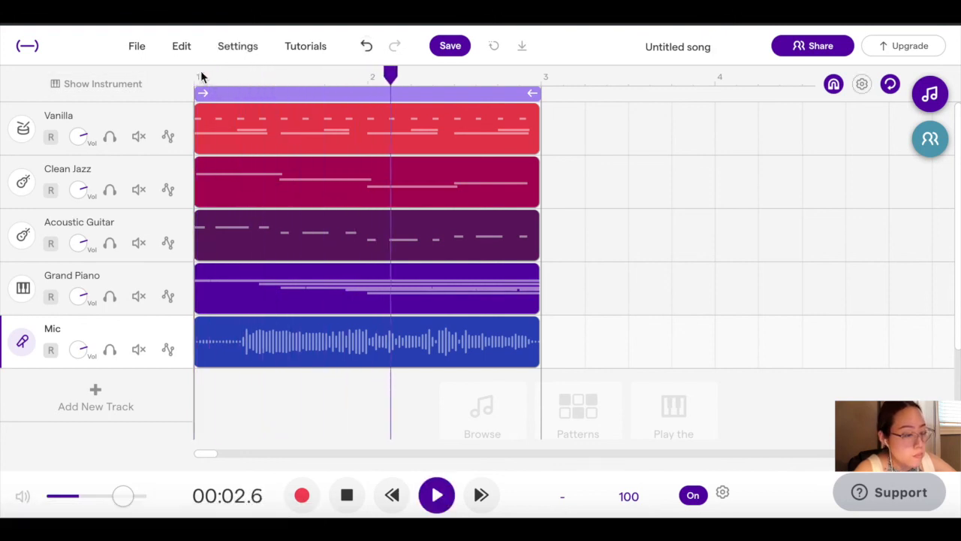
key(space)
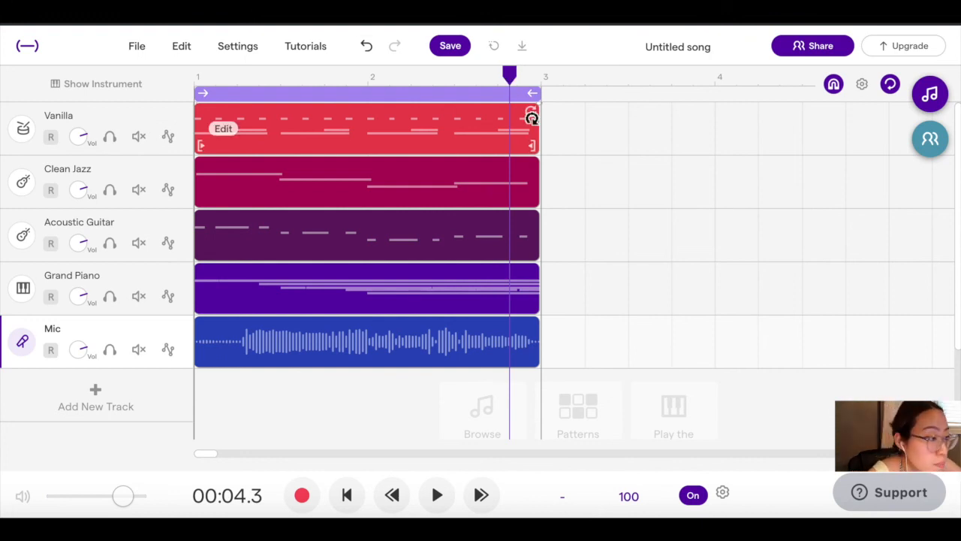
mouse_move(529, 113)
mouse_down()
mouse_move(592, 113)
mouse_move(537, 114)
mouse_up()
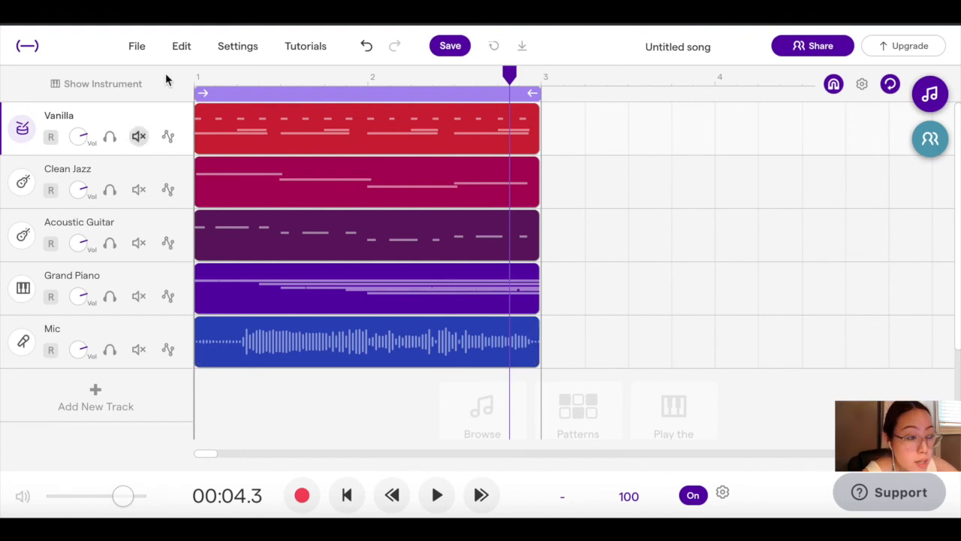
Try the Space Face voice preset on the Mic track.
click(106, 336)
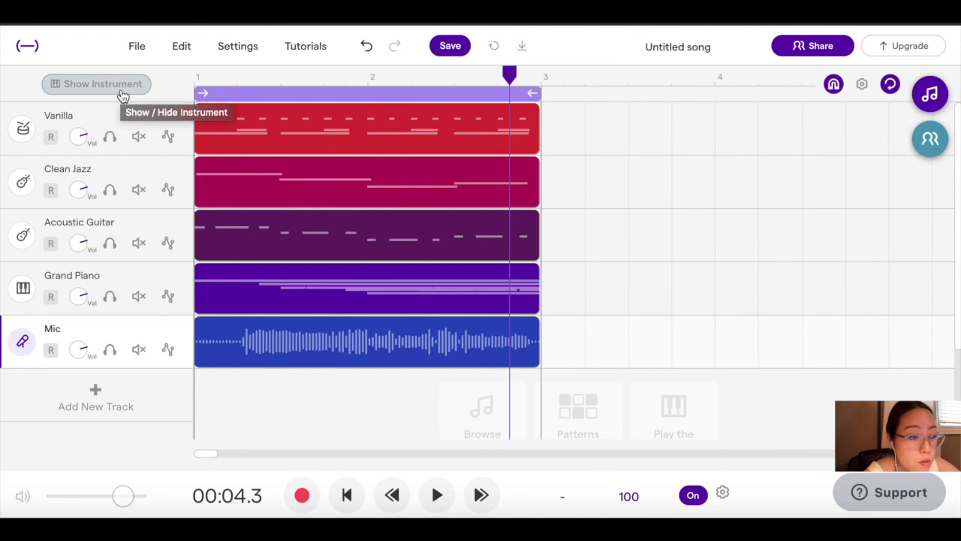
click(118, 85)
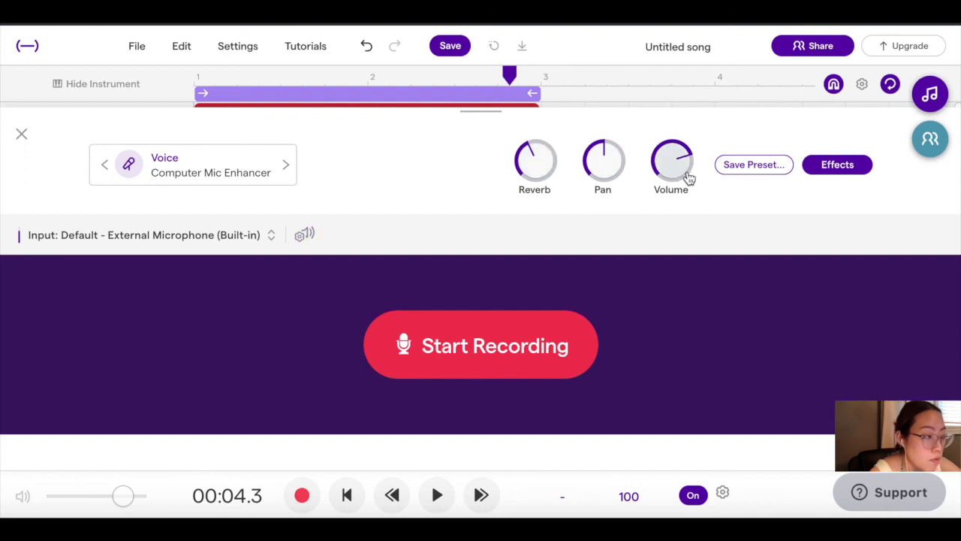
click(216, 175)
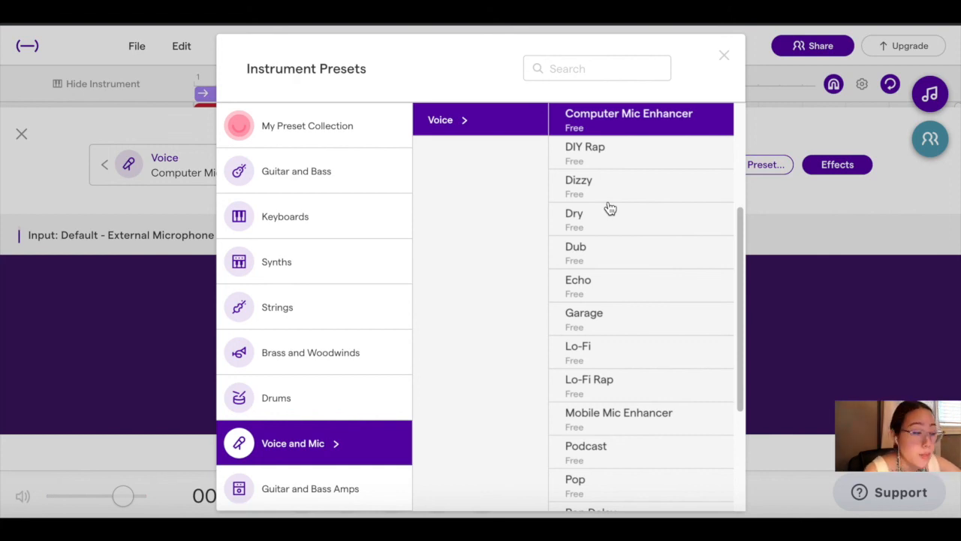
scroll(610, 208, down, 5)
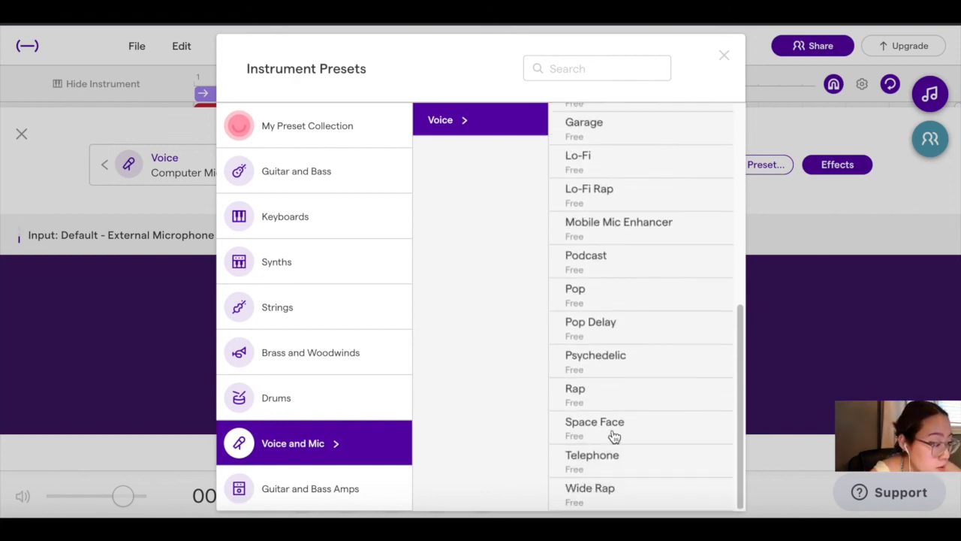
click(609, 439)
click(725, 56)
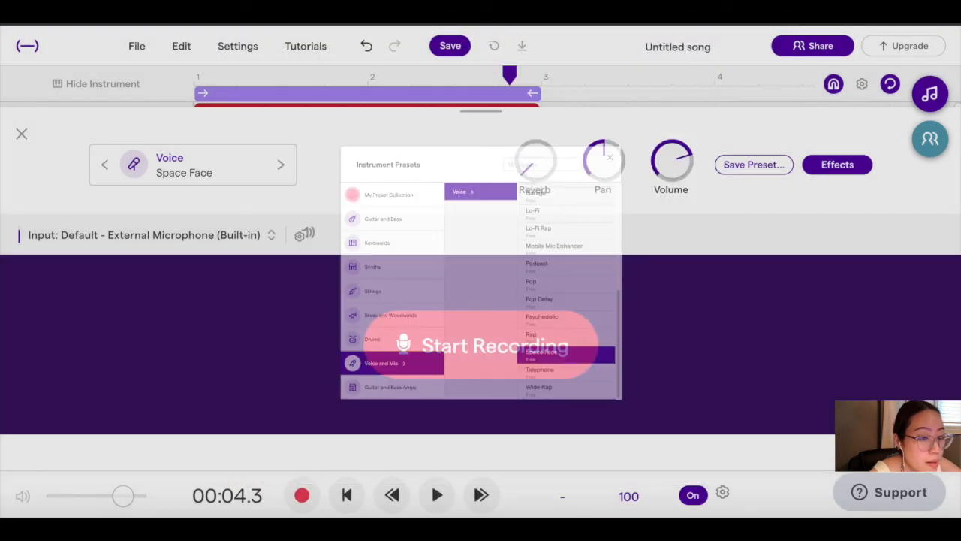
click(21, 134)
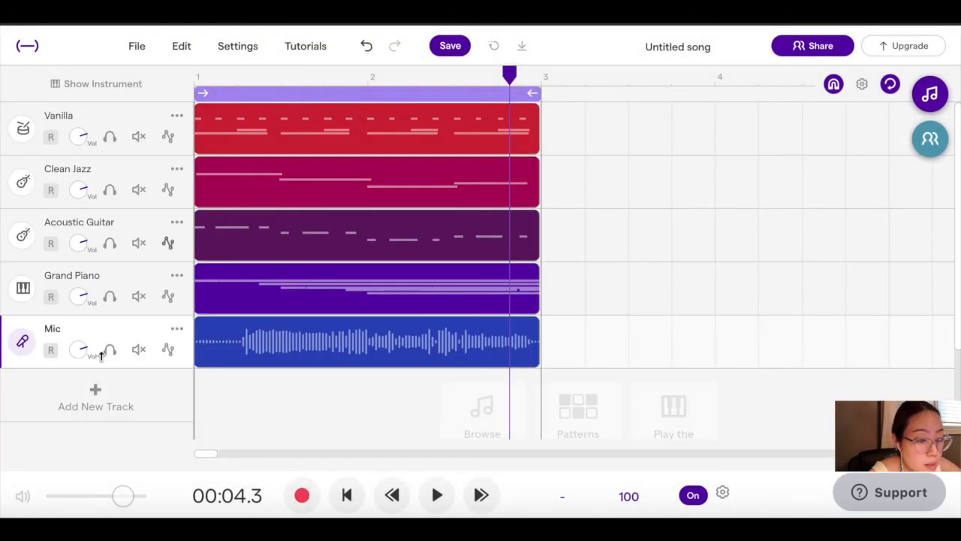
Listen to the song with the Space Face vocal and undo the last change.
click(216, 77)
key(space)
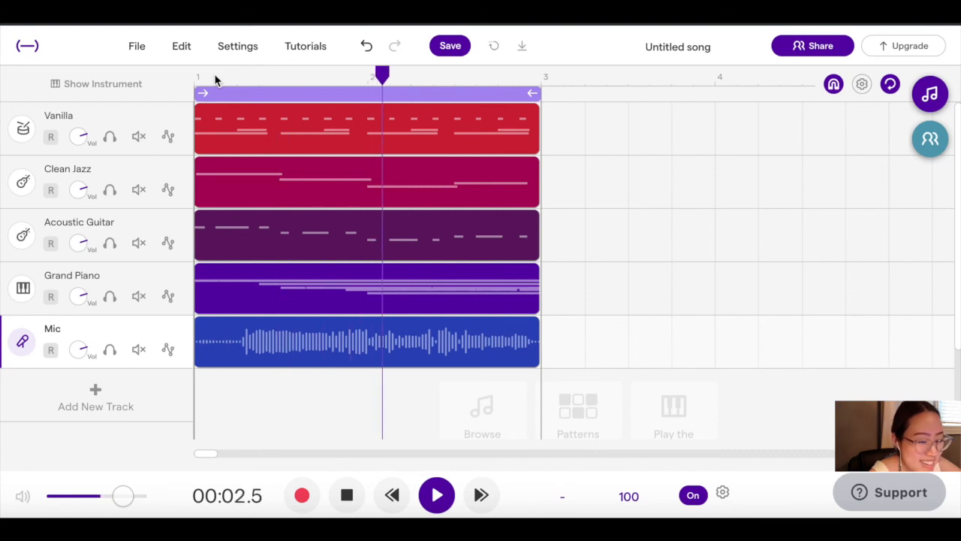
key(space)
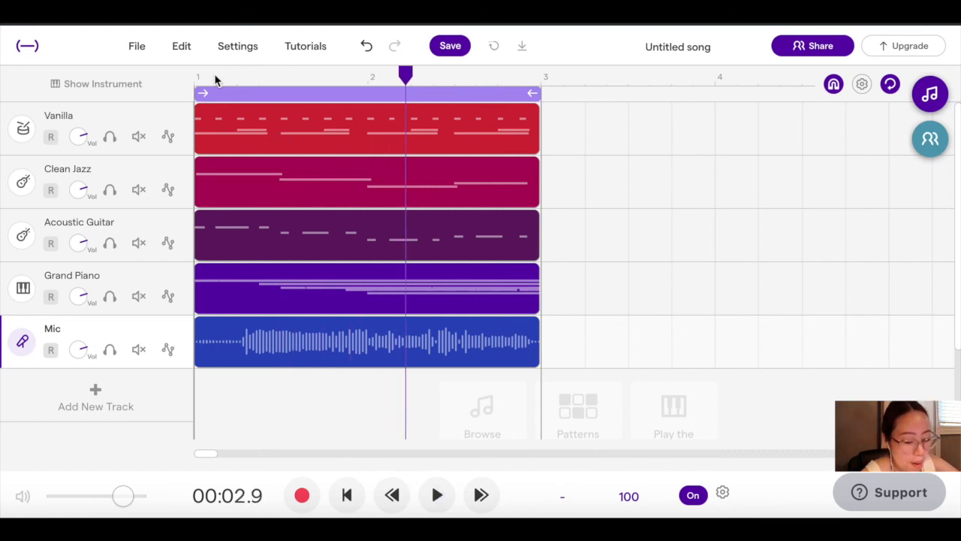
key(super+z)
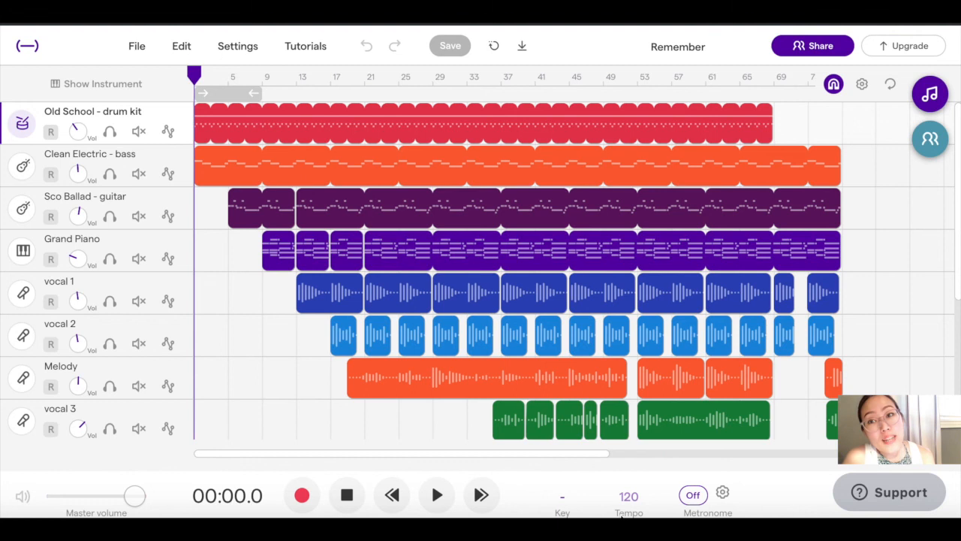
Play the finished song Remember from its start.
click(437, 495)
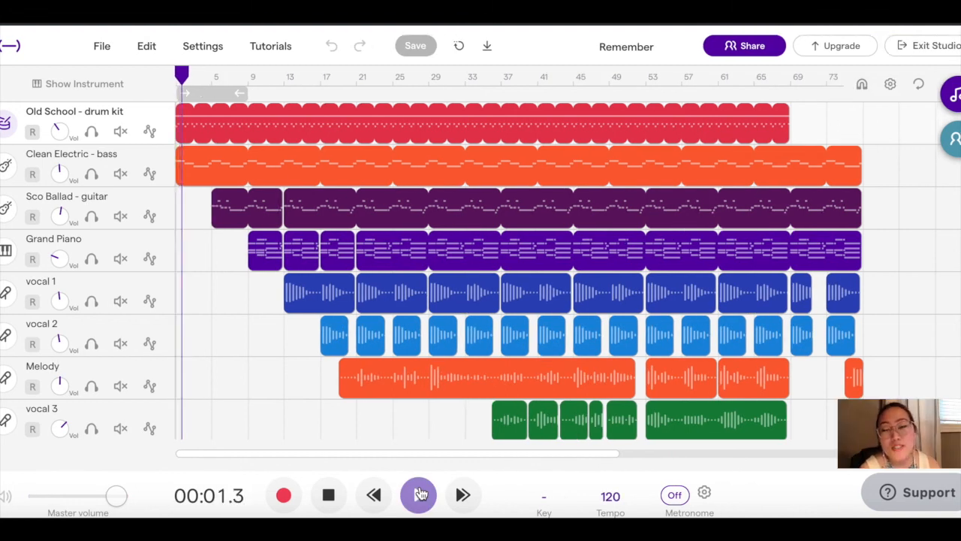